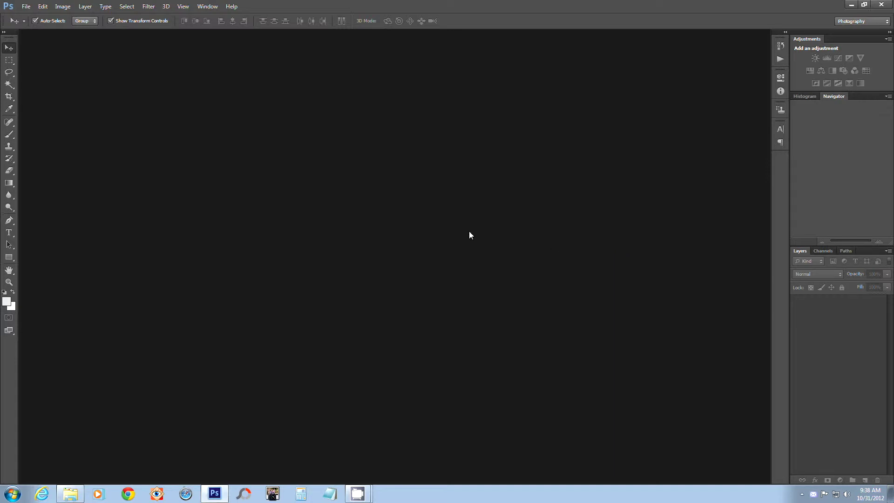
Step: Open bottle2.JPG from the Desktop and zoom in one step on the photo
{"action": "left_click", "coordinate": [26, 6]}
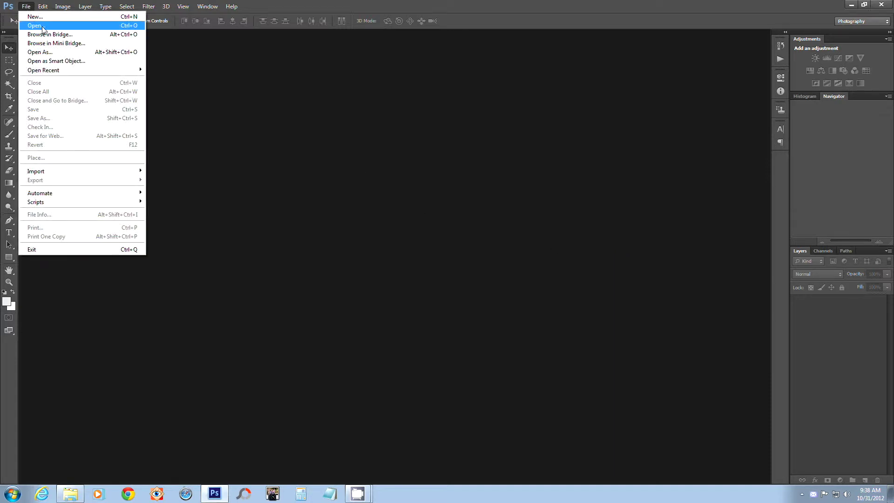
{"action": "left_click", "coordinate": [34, 25]}
{"action": "scroll", "coordinate": [649, 253], "scroll_direction": "down", "scroll_amount": 2}
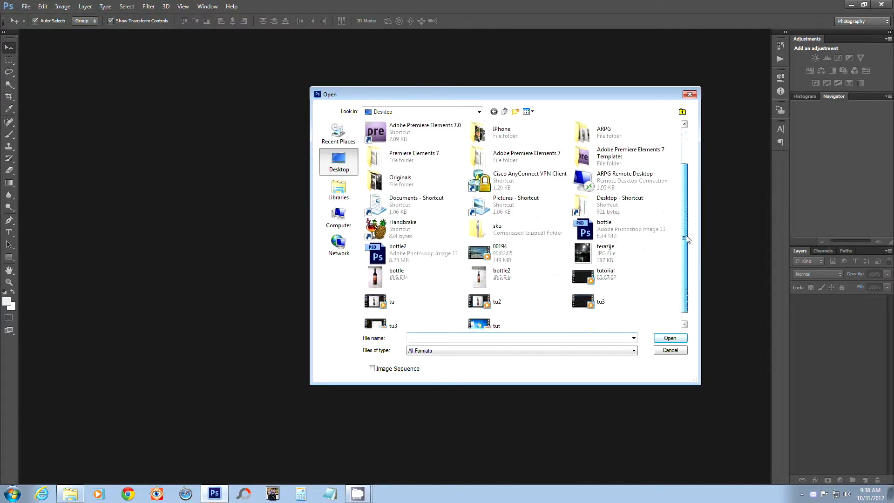
{"action": "left_click", "coordinate": [470, 278]}
{"action": "left_click", "coordinate": [670, 338]}
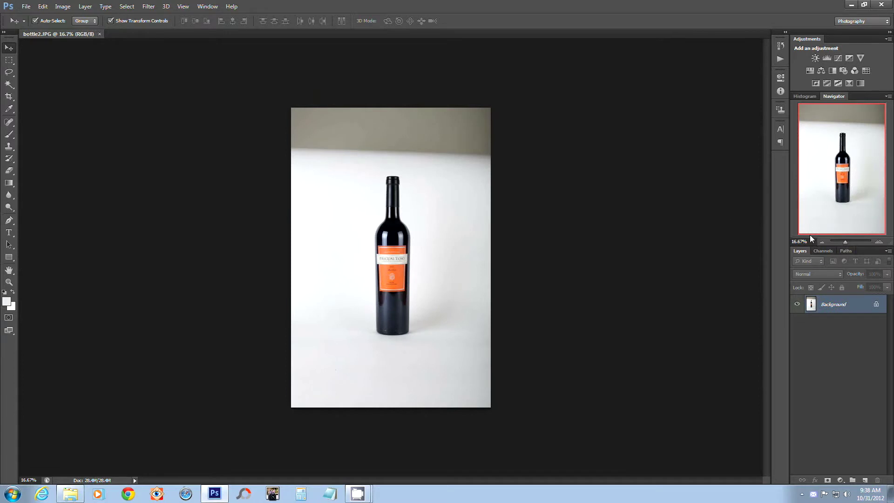
{"action": "left_click", "coordinate": [878, 242]}
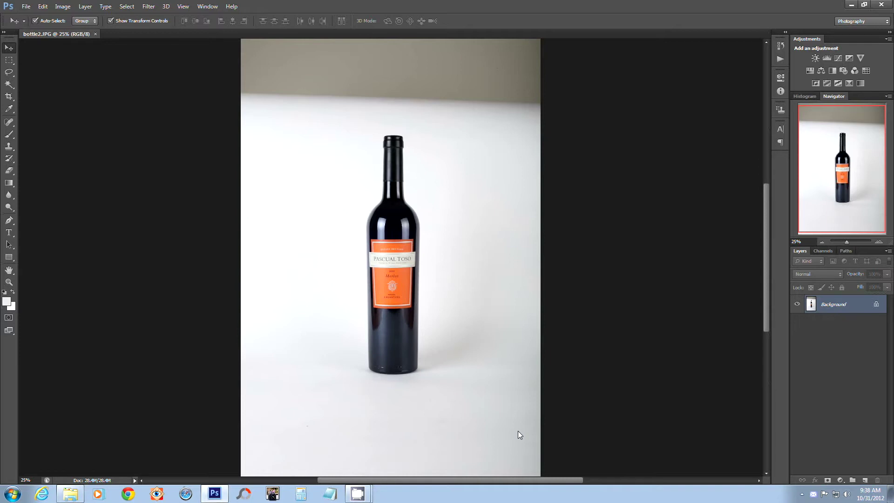
{"action": "left_click", "coordinate": [42, 6]}
Step: Draw a loose Lasso outline around the wine bottle, closing it below the base
{"action": "left_click", "coordinate": [9, 72]}
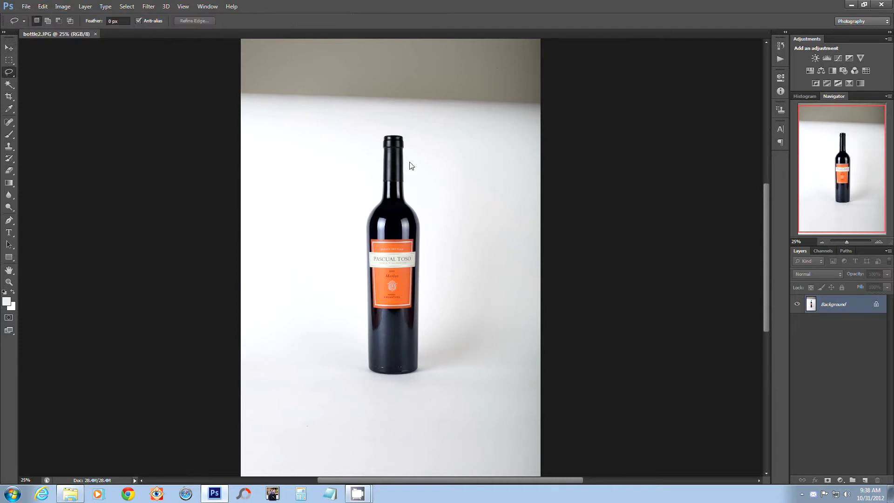
{"action": "mouse_move", "coordinate": [401, 129]}
{"action": "left_mouse_down"}
{"action": "mouse_move", "coordinate": [371, 141]}
{"action": "mouse_move", "coordinate": [353, 220]}
{"action": "mouse_move", "coordinate": [348, 294]}
{"action": "mouse_move", "coordinate": [369, 387]}
{"action": "left_mouse_up"}
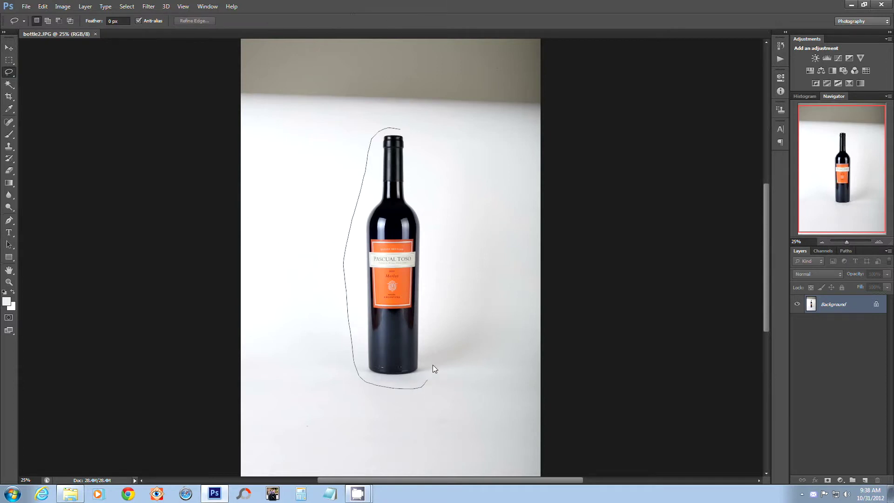
{"action": "mouse_move", "coordinate": [433, 366]}
{"action": "left_mouse_down"}
{"action": "mouse_move", "coordinate": [429, 213]}
{"action": "mouse_move", "coordinate": [400, 129]}
{"action": "left_mouse_up"}
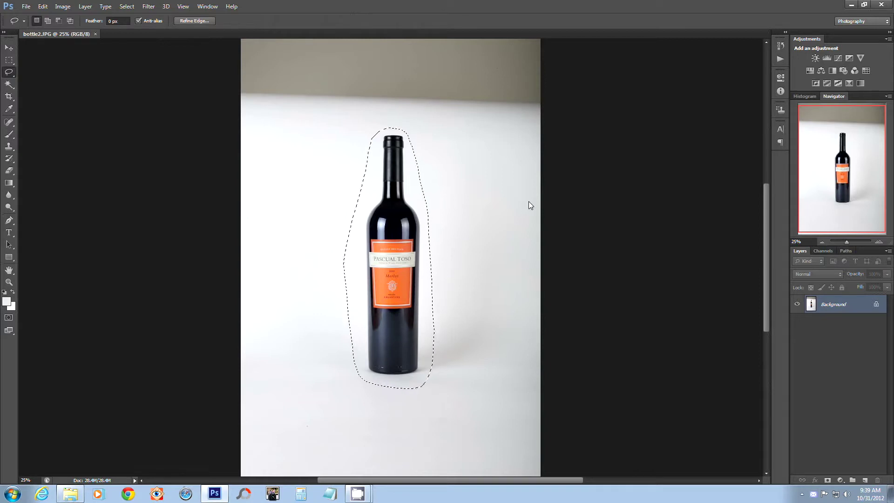
Step: Copy the lassoed bottle and create a new 3000 × 3000 px white document
{"action": "left_click", "coordinate": [43, 6]}
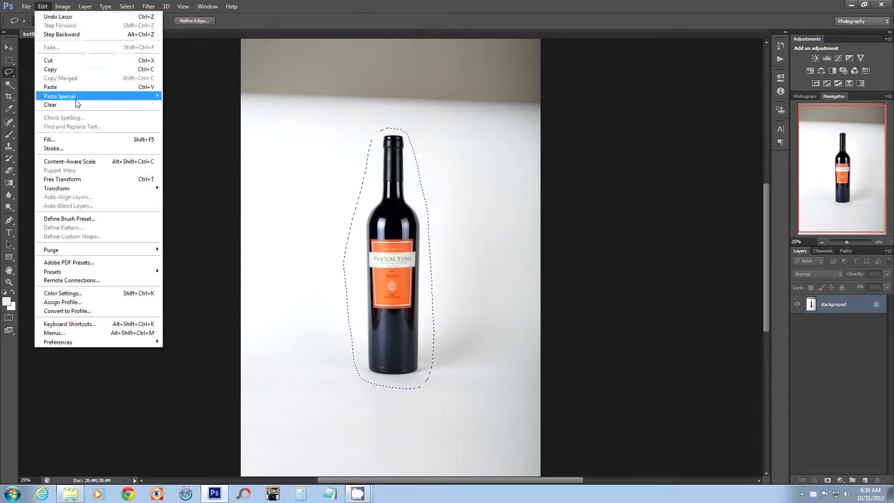
{"action": "left_click", "coordinate": [66, 69]}
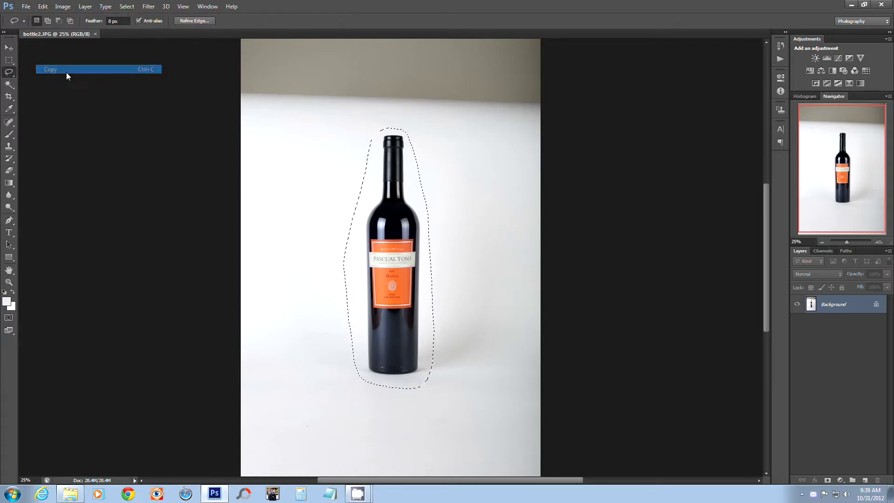
{"action": "left_click", "coordinate": [26, 6]}
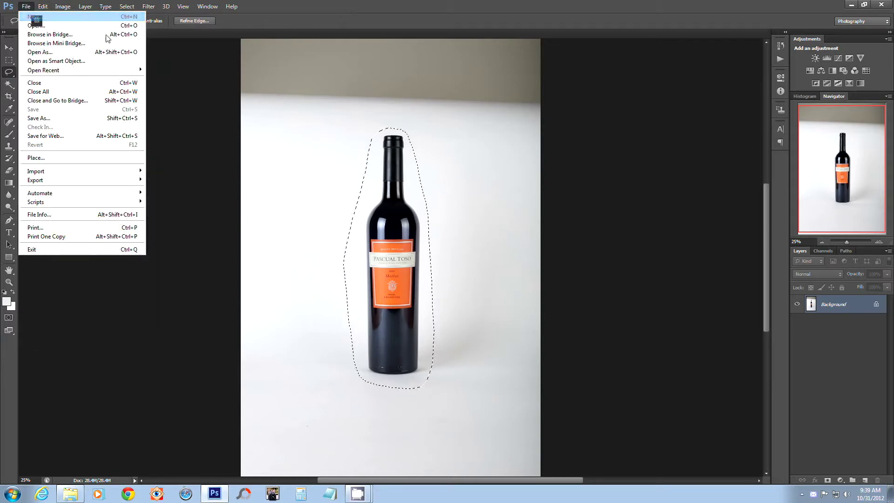
{"action": "left_click", "coordinate": [35, 16]}
{"action": "double_click", "coordinate": [414, 184]}
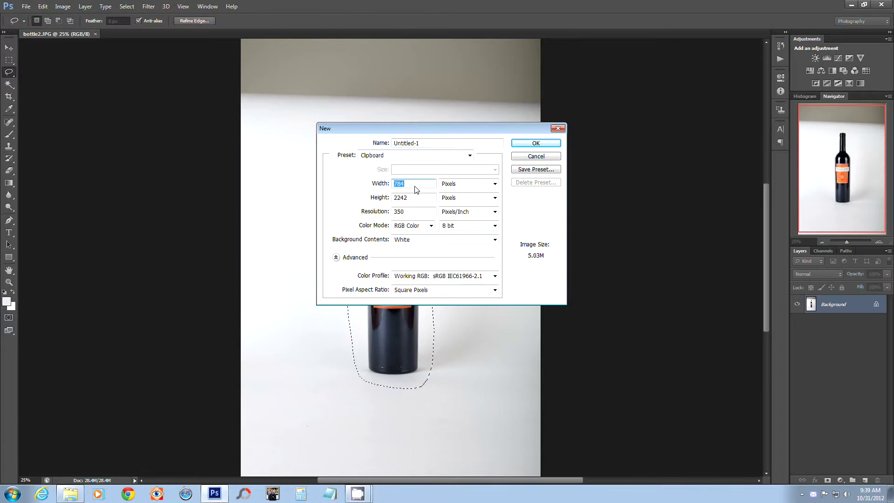
{"action": "type", "text": "3000"}
{"action": "double_click", "coordinate": [415, 198]}
{"action": "type", "text": "3000"}
{"action": "left_click", "coordinate": [549, 144]}
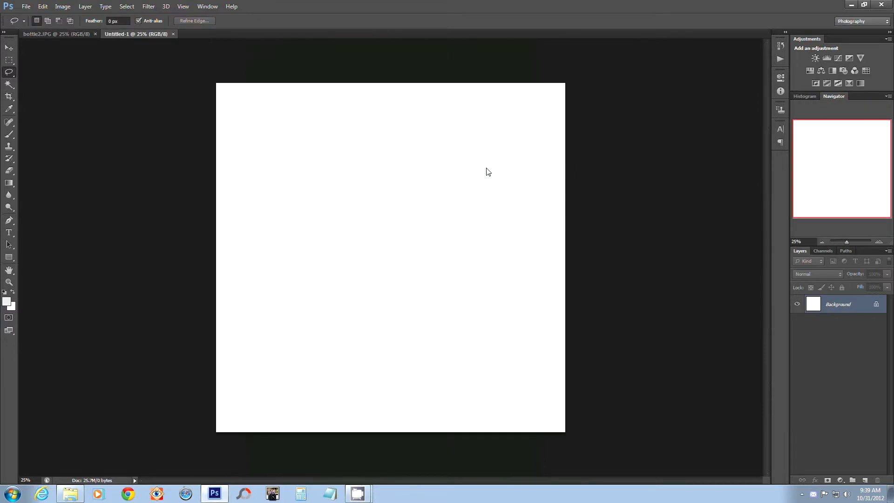
{"action": "left_click", "coordinate": [43, 6]}
Step: Paste the bottle into Untitled-1 and zoom to 50%, framing its neck and top
{"action": "left_click", "coordinate": [60, 87]}
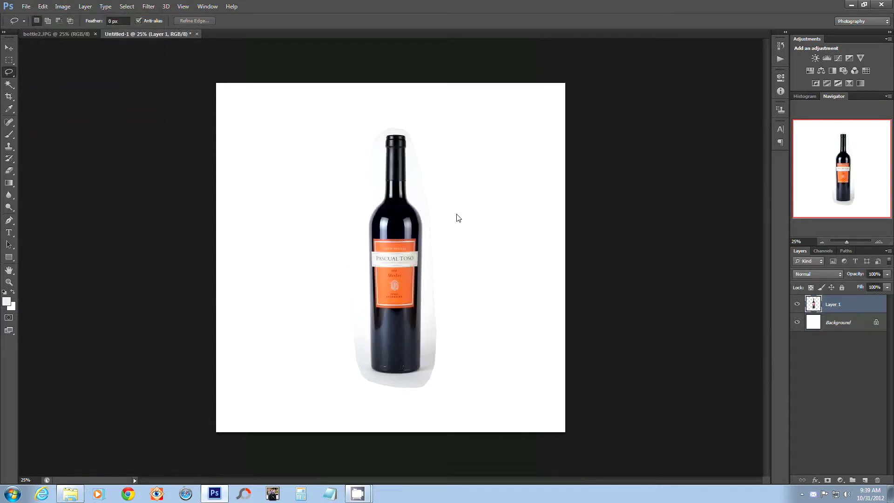
{"action": "left_click", "coordinate": [879, 241]}
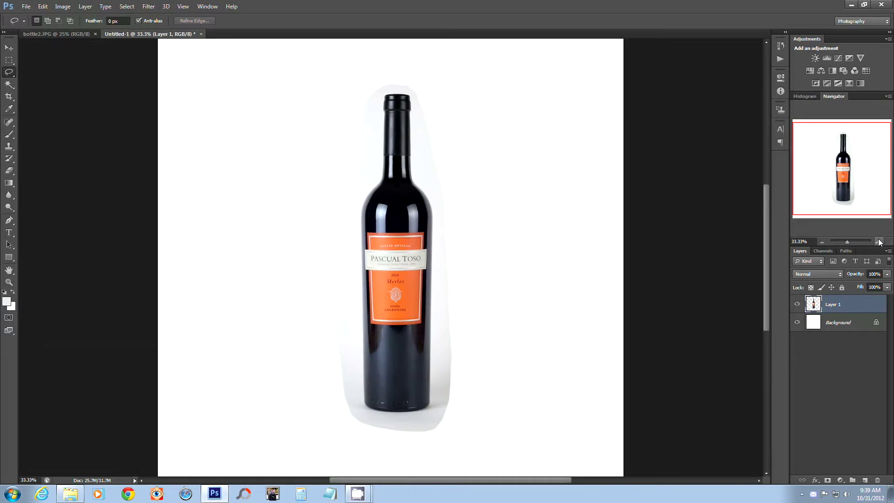
{"action": "left_click", "coordinate": [879, 242]}
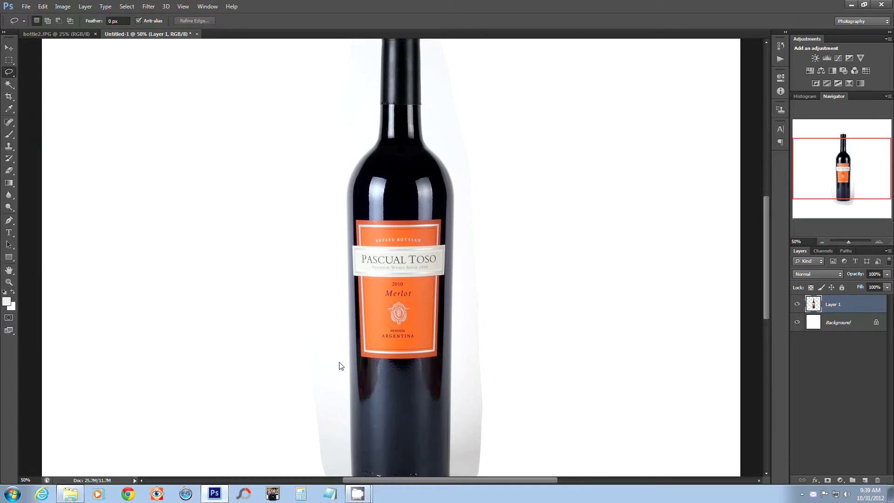
{"action": "left_click_drag", "start_coordinate": [801, 181], "coordinate": [808, 200]}
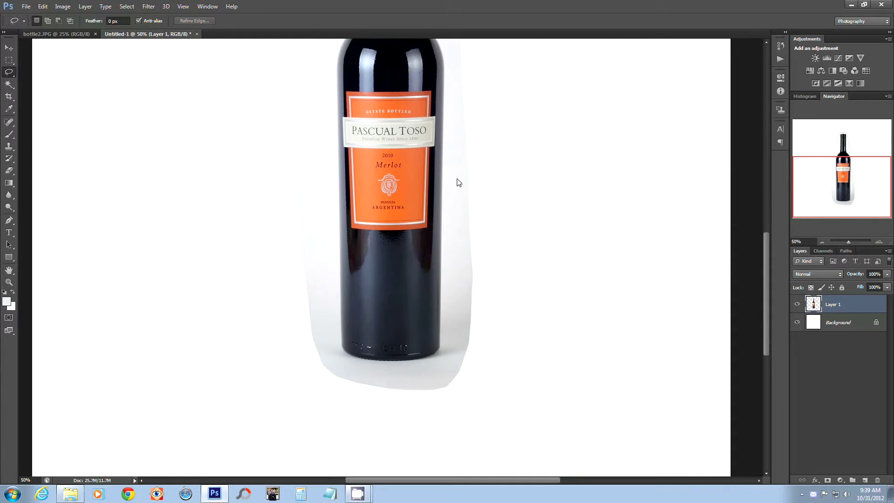
{"action": "left_click_drag", "start_coordinate": [816, 195], "coordinate": [826, 174]}
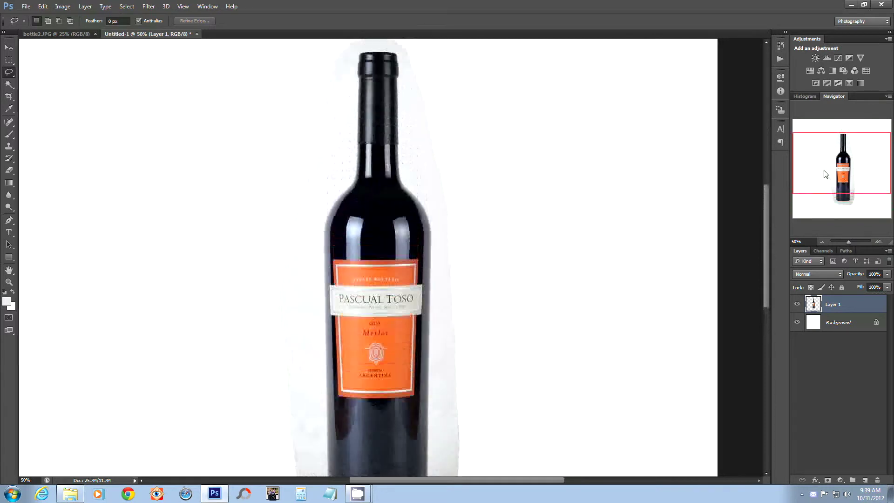
{"action": "left_click", "coordinate": [9, 85]}
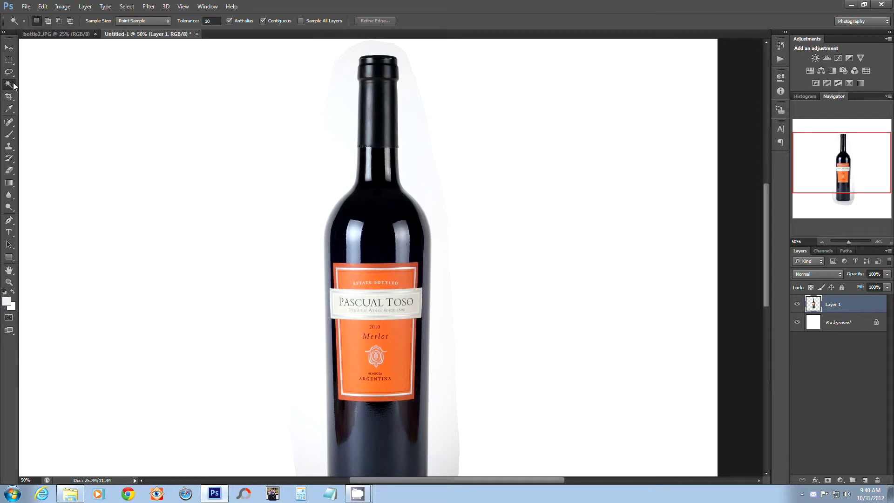
Step: Magic Wand-select the pale halo and patches around the bottle and base, then delete them
{"action": "left_click", "coordinate": [431, 147]}
{"action": "left_click_drag", "start_coordinate": [822, 169], "coordinate": [821, 189]}
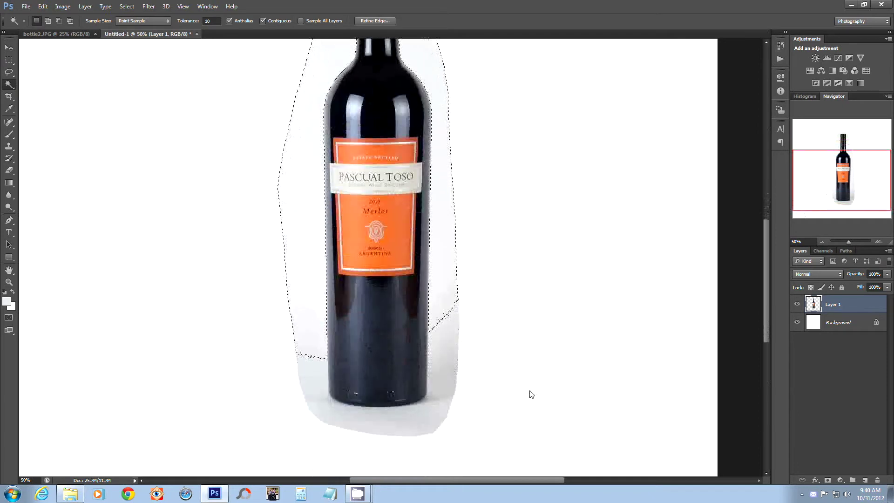
{"action": "left_click", "coordinate": [360, 420], "text": "shift"}
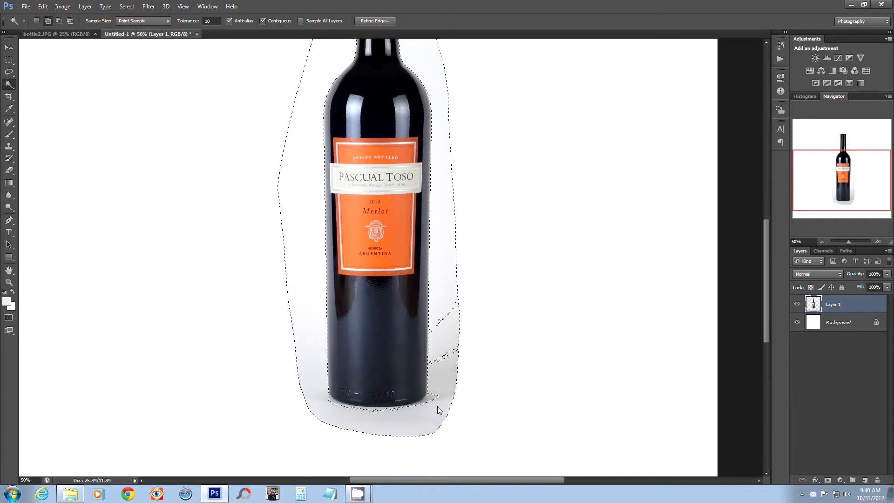
{"action": "left_click", "coordinate": [441, 346], "text": "shift"}
{"action": "left_click", "coordinate": [441, 320], "text": "shift"}
{"action": "key", "text": "Delete"}
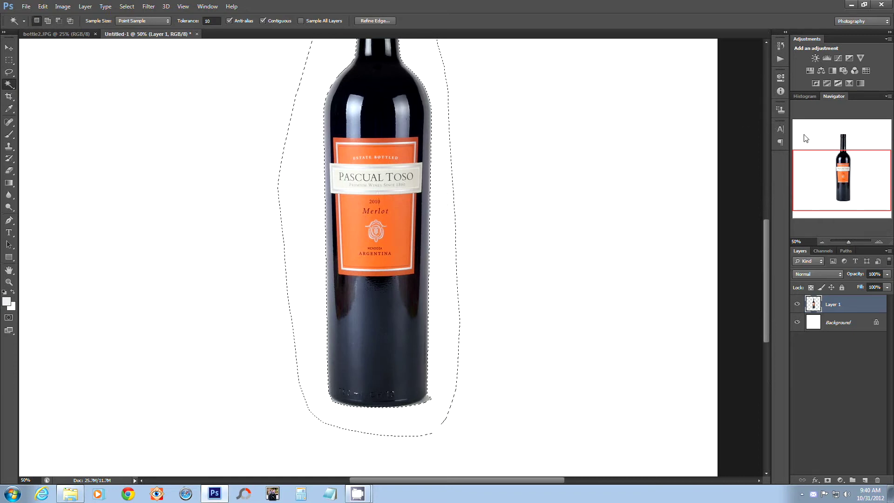
{"action": "left_click_drag", "start_coordinate": [820, 185], "coordinate": [825, 174]}
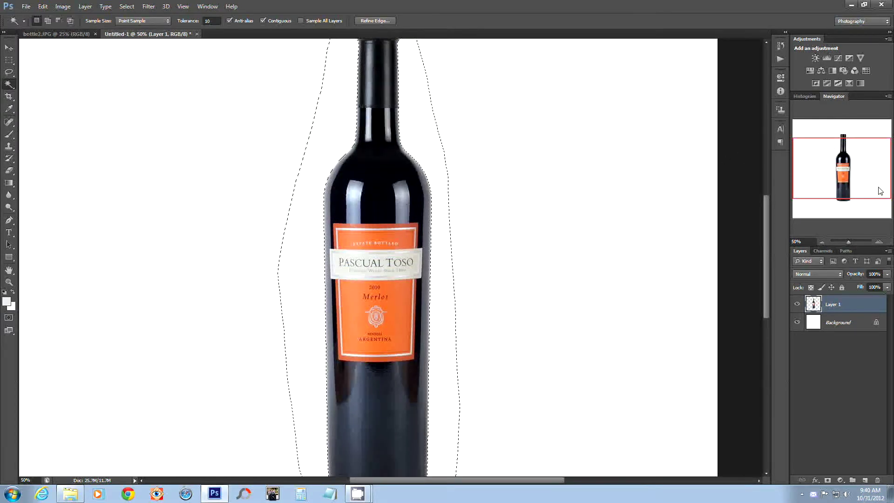
Step: Zoom the bottle label to 200% and deselect the bottle
{"action": "left_click", "coordinate": [880, 242]}
{"action": "left_click", "coordinate": [880, 242]}
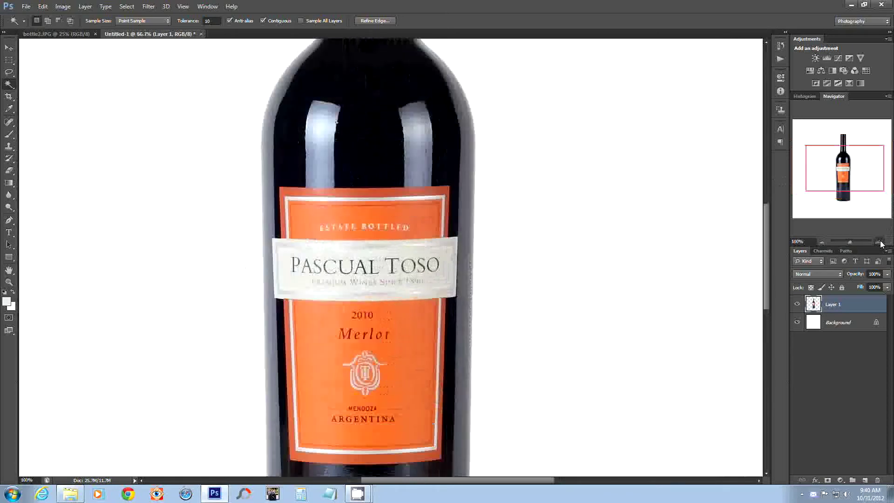
{"action": "left_click", "coordinate": [880, 243]}
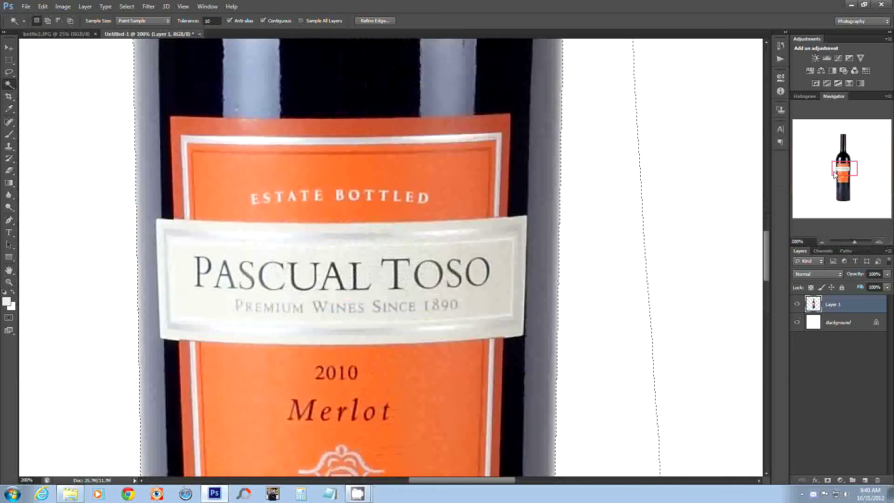
{"action": "left_click_drag", "start_coordinate": [841, 174], "coordinate": [841, 161]}
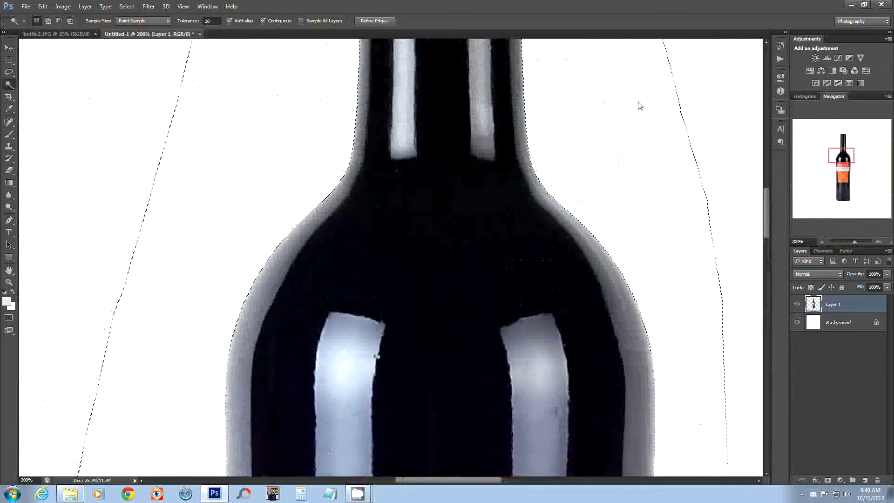
{"action": "left_click", "coordinate": [126, 6]}
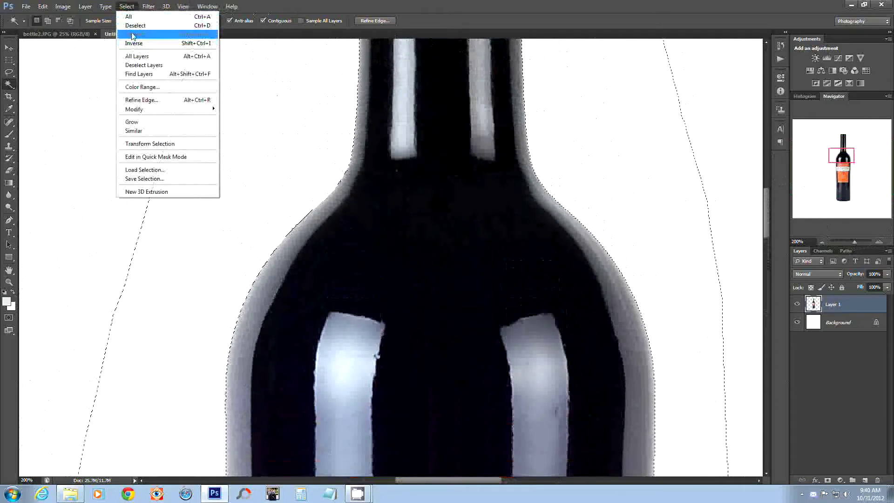
{"action": "left_click", "coordinate": [154, 25]}
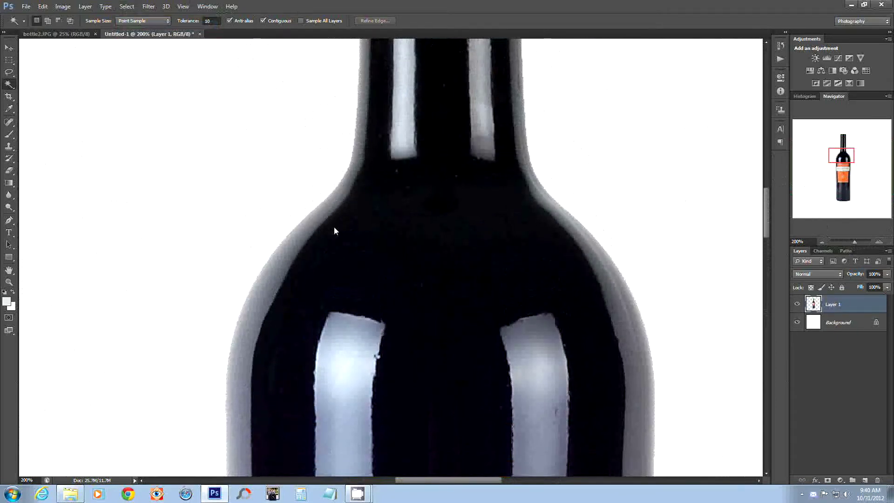
Step: Inspect the bottle's neck and edges at 300%, then return to 100%
{"action": "key", "text": "ctrl+plus"}
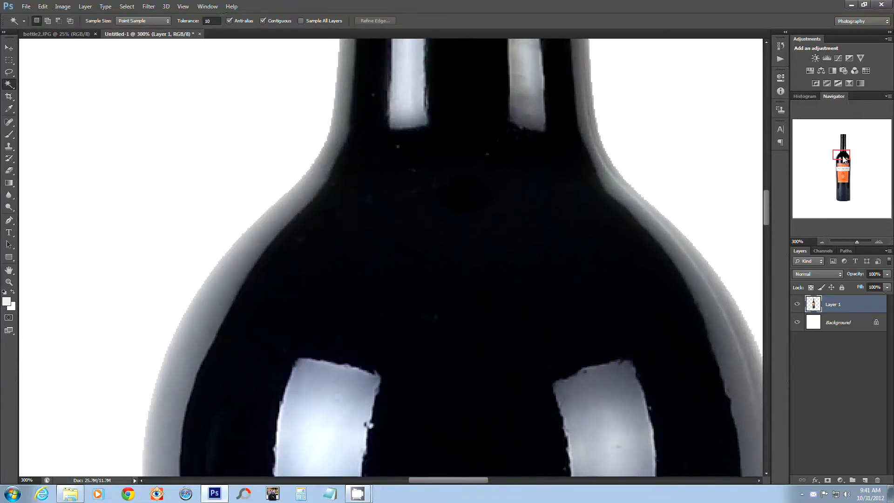
{"action": "left_click_drag", "start_coordinate": [844, 159], "coordinate": [845, 139]}
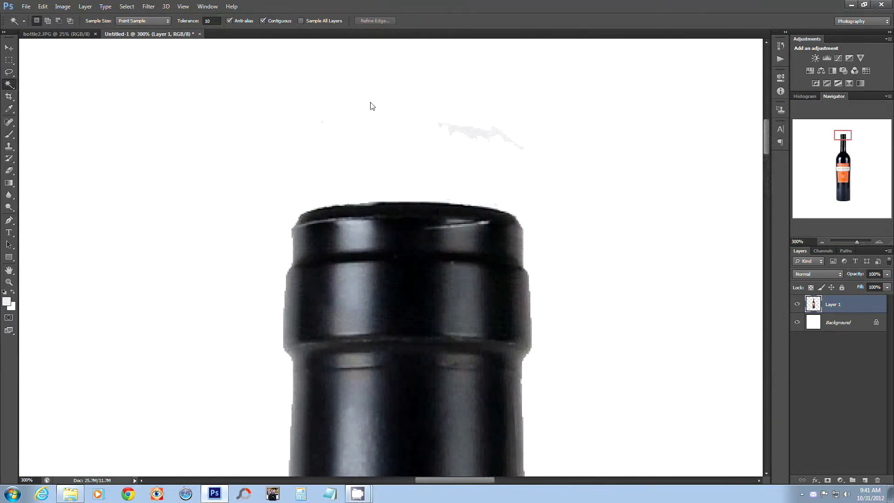
{"action": "left_click", "coordinate": [822, 241]}
{"action": "left_click", "coordinate": [823, 241]}
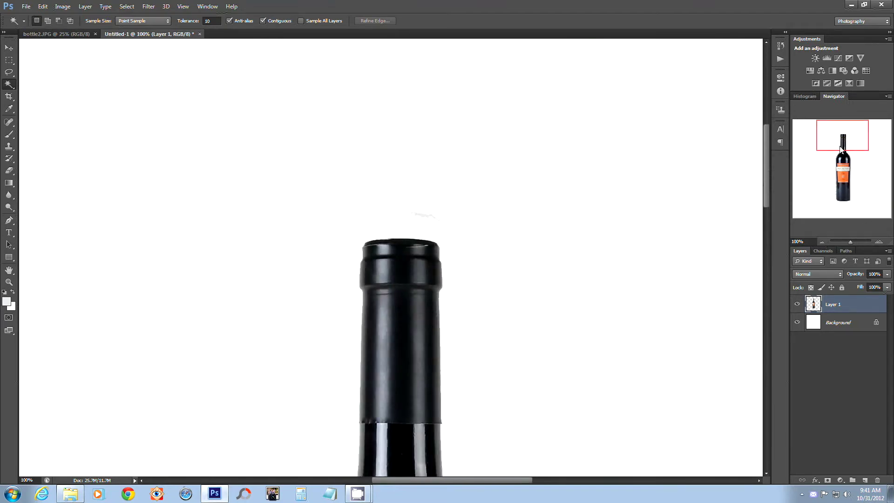
{"action": "left_click_drag", "start_coordinate": [841, 149], "coordinate": [842, 168]}
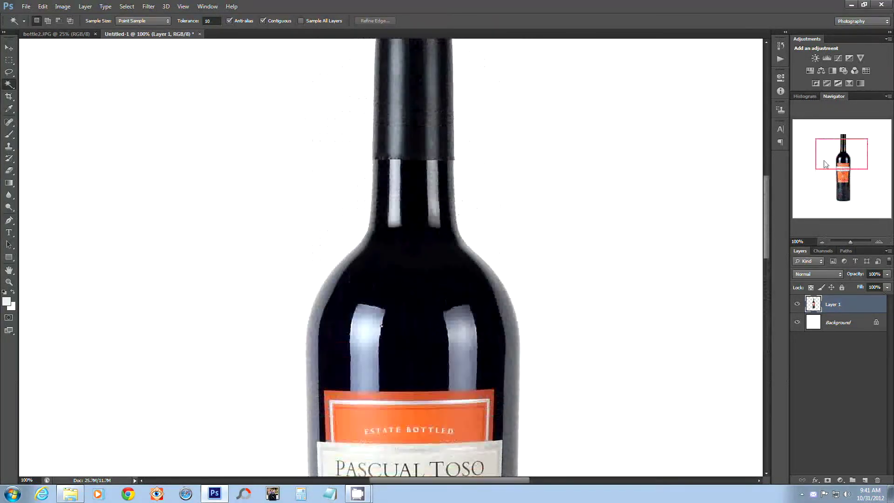
{"action": "left_click", "coordinate": [63, 7]}
Step: Step backward twice to restore the haze around the bottle
{"action": "mouse_move", "coordinate": [43, 6]}
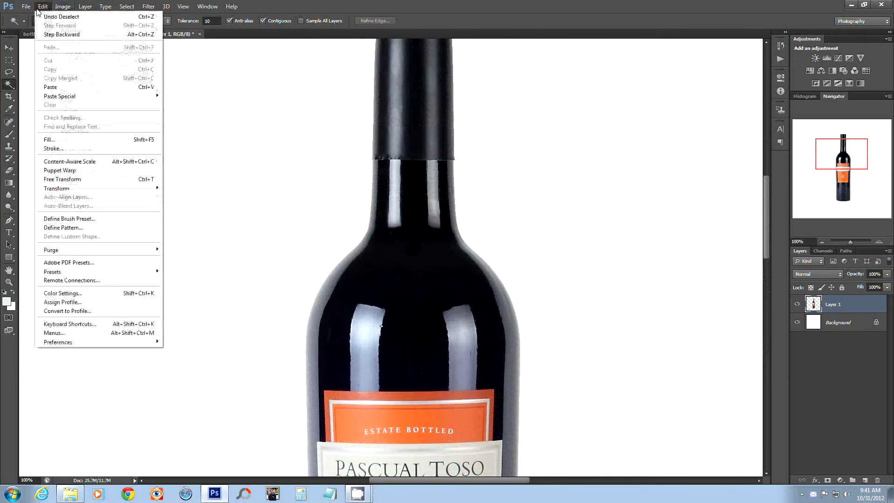
{"action": "left_click", "coordinate": [51, 34]}
{"action": "left_click", "coordinate": [42, 7]}
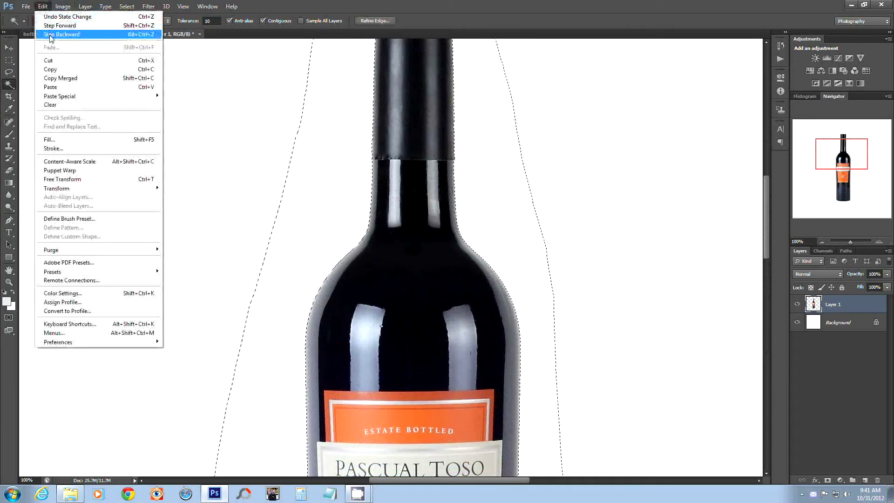
{"action": "left_click", "coordinate": [51, 34]}
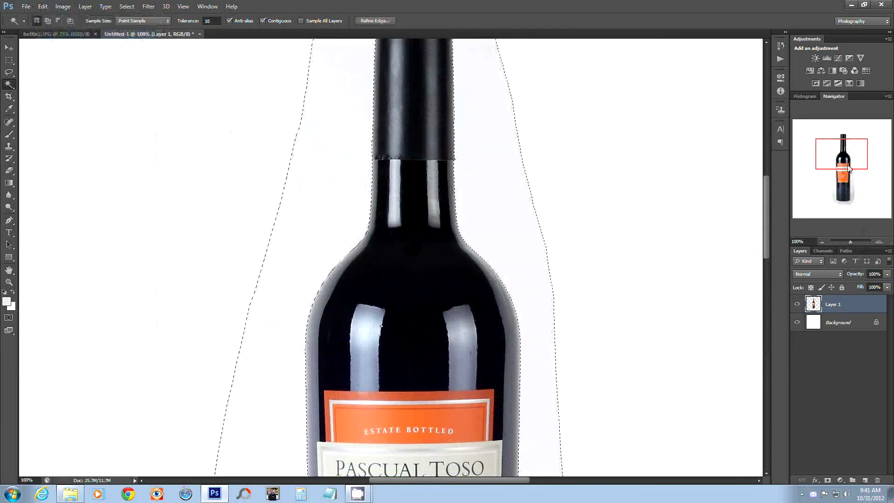
Step: Deselect and zoom out to 66.67% to view the whole bottle
{"action": "scroll", "coordinate": [540, 223], "scroll_direction": "down", "scroll_amount": 3}
{"action": "left_click", "coordinate": [126, 6]}
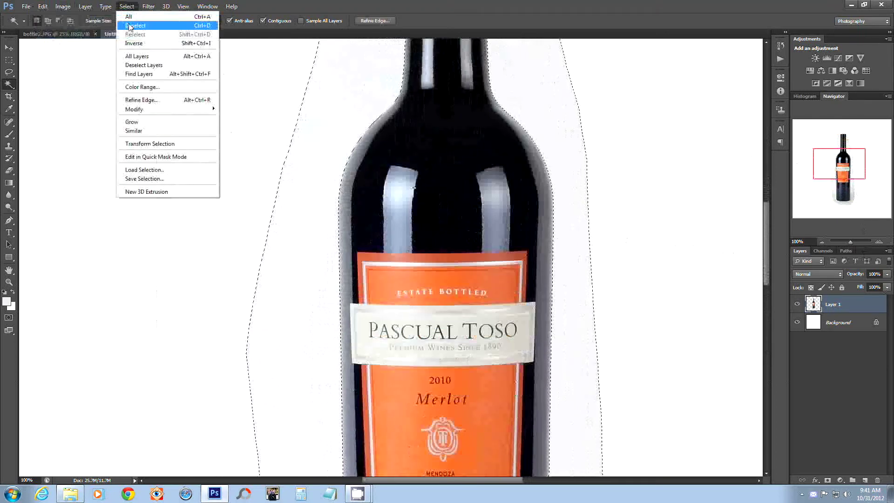
{"action": "left_click", "coordinate": [133, 25]}
{"action": "left_click_drag", "start_coordinate": [845, 173], "coordinate": [845, 158]}
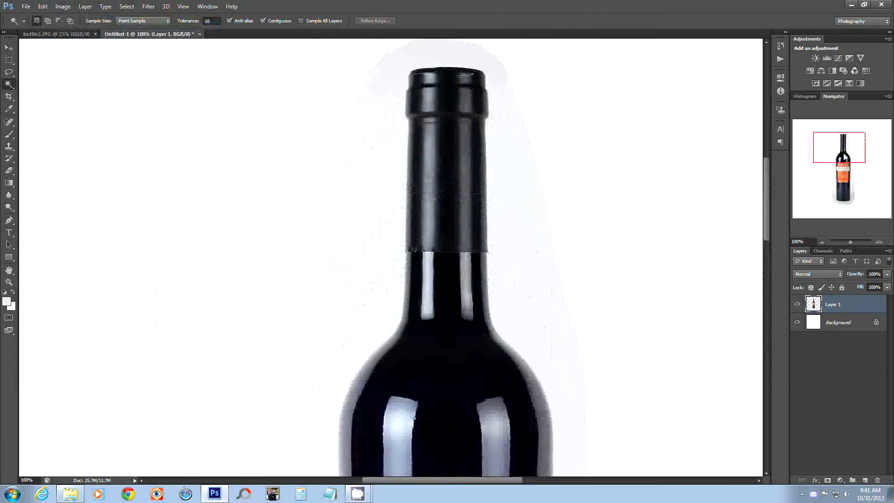
{"action": "left_click", "coordinate": [822, 241]}
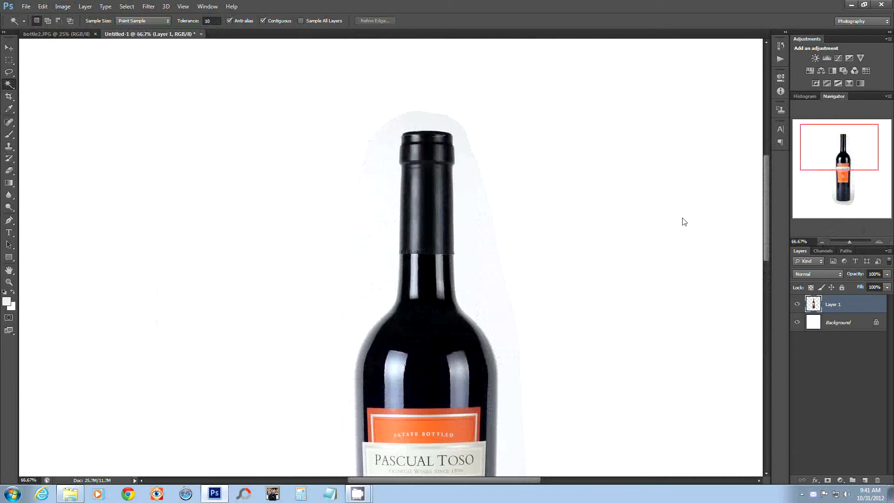
{"action": "left_click_drag", "start_coordinate": [831, 158], "coordinate": [831, 164]}
Step: Apply Levels with a 255/255/255 white point sampled from the haze above the bottle
{"action": "left_click", "coordinate": [62, 6]}
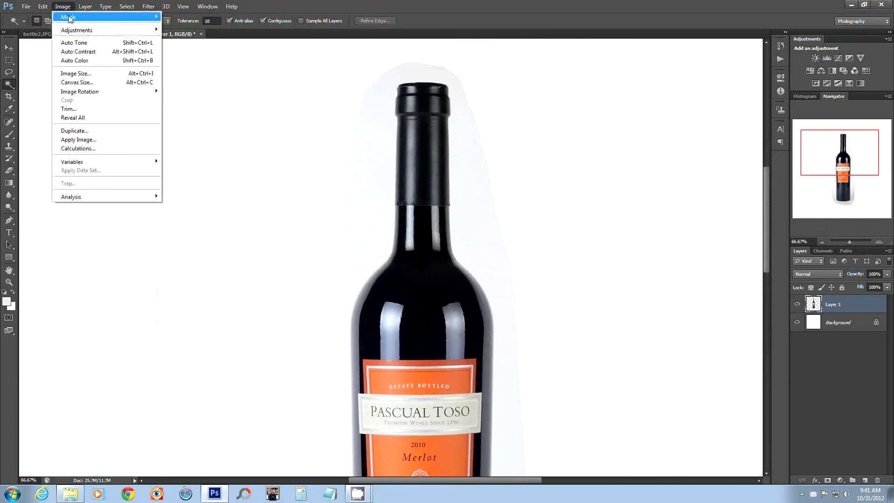
{"action": "mouse_move", "coordinate": [72, 32]}
{"action": "left_click", "coordinate": [223, 39]}
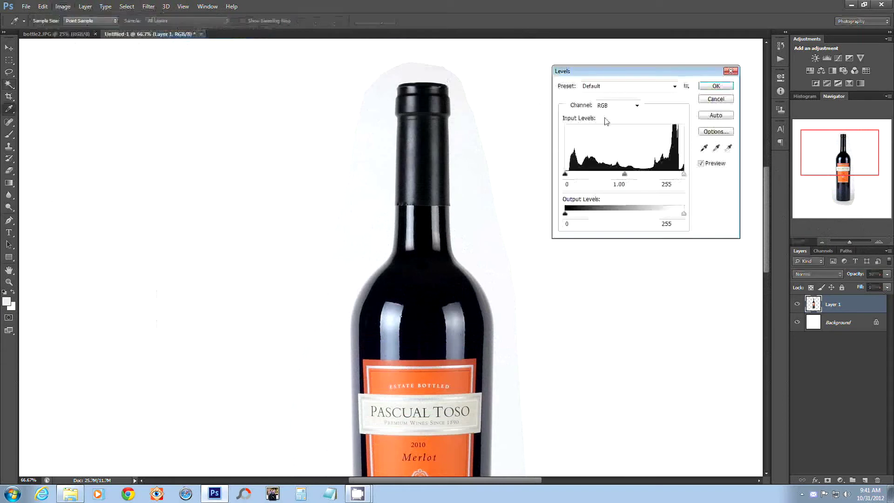
{"action": "left_click_drag", "start_coordinate": [631, 76], "coordinate": [636, 69]}
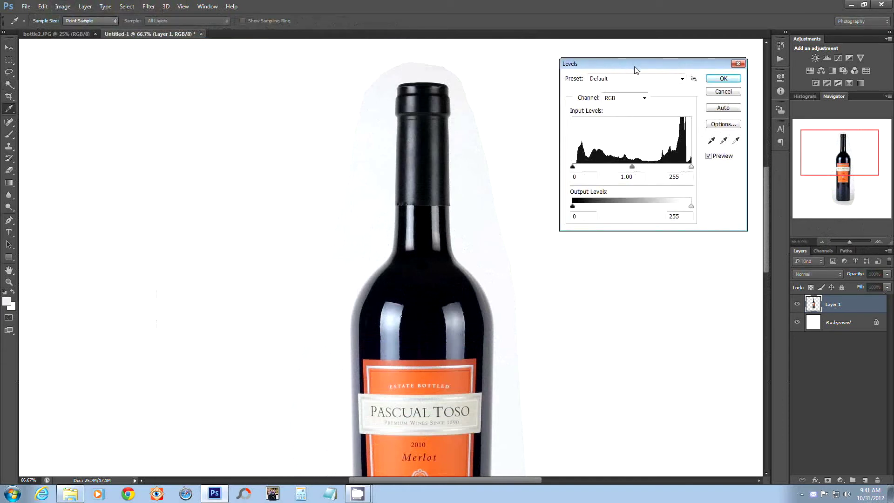
{"action": "left_click", "coordinate": [736, 140]}
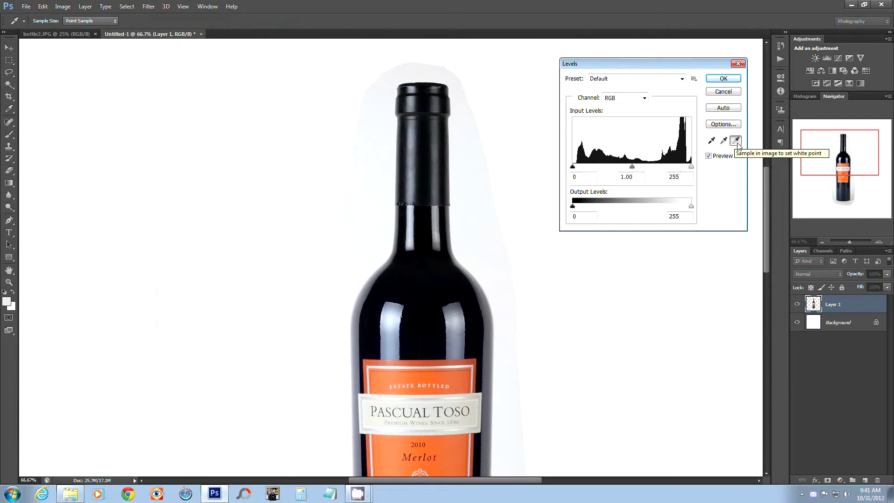
{"action": "double_click", "coordinate": [737, 141]}
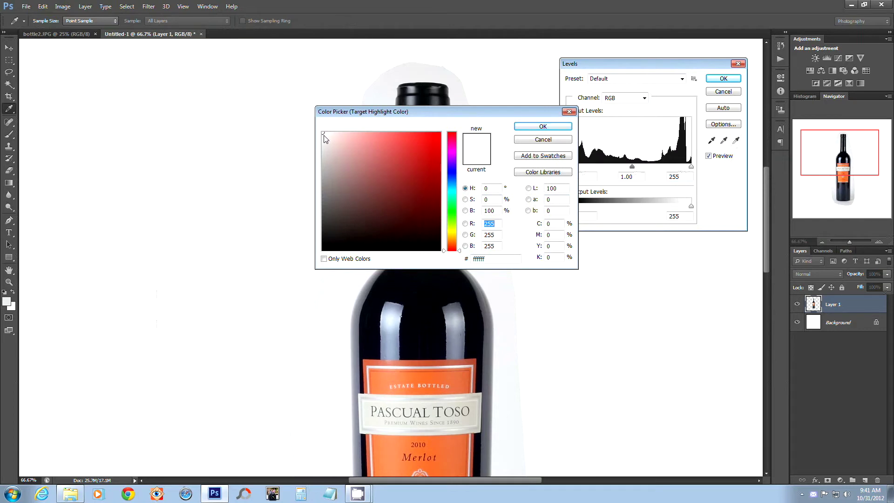
{"action": "left_click", "coordinate": [543, 126]}
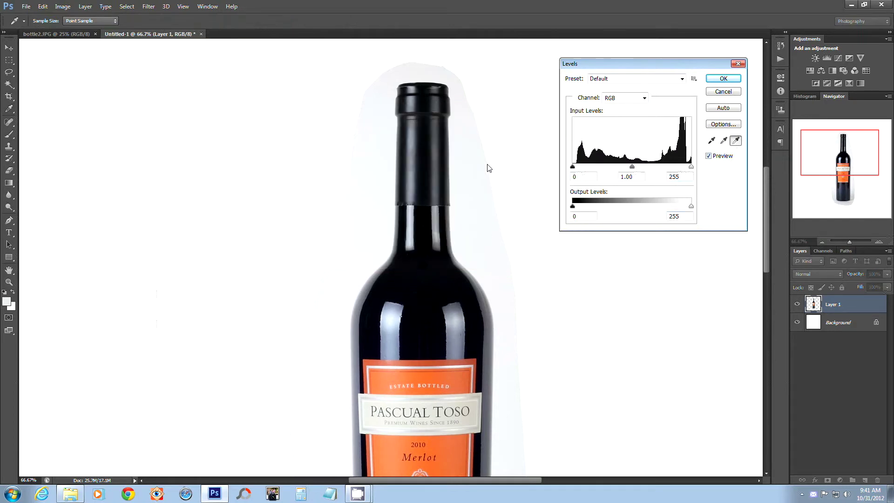
{"action": "left_click", "coordinate": [437, 71]}
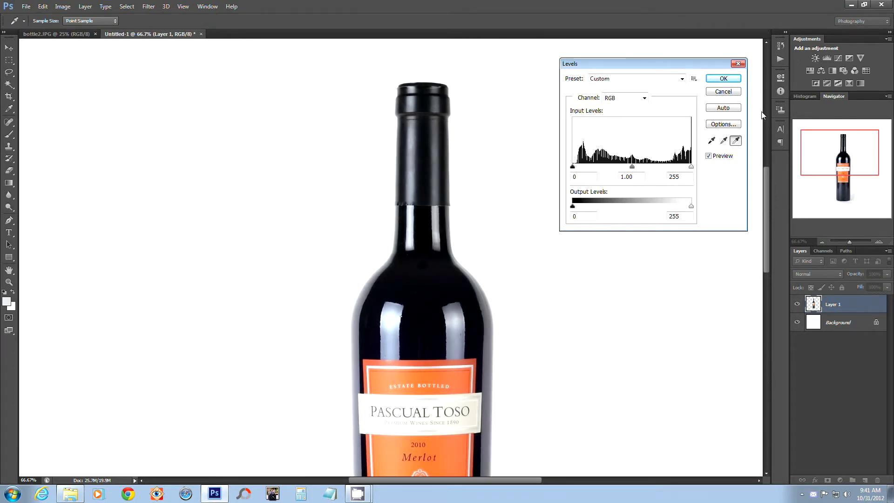
{"action": "left_click", "coordinate": [724, 78]}
Step: Set the Dodge tool to a ~133 px soft brush on Highlights range, viewing the bottle base
{"action": "key", "text": "w"}
{"action": "left_click_drag", "start_coordinate": [824, 163], "coordinate": [830, 197]}
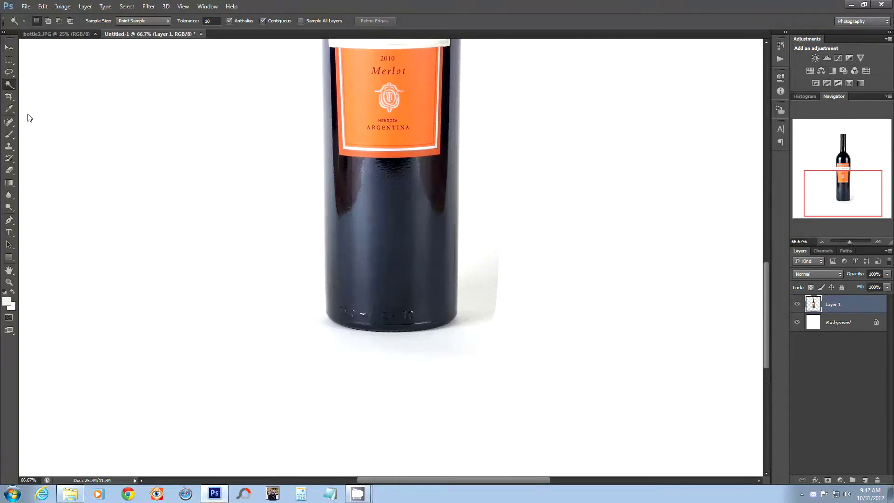
{"action": "left_click", "coordinate": [8, 207]}
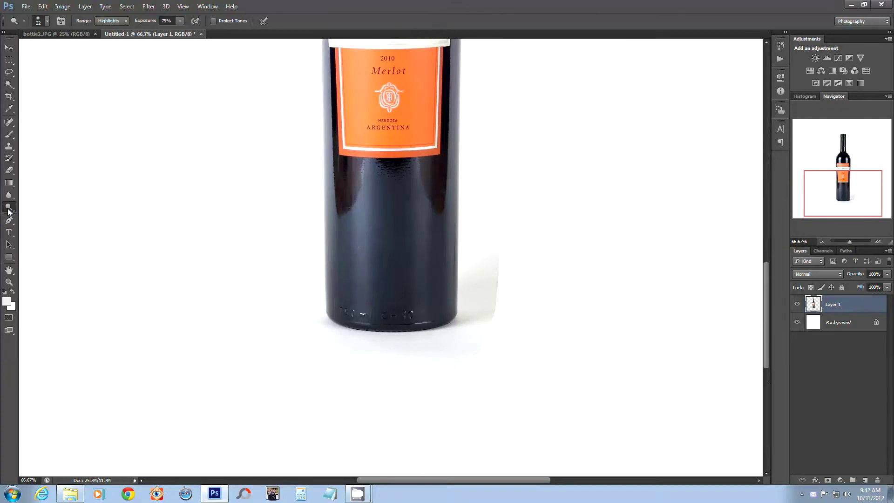
{"action": "left_click", "coordinate": [47, 21]}
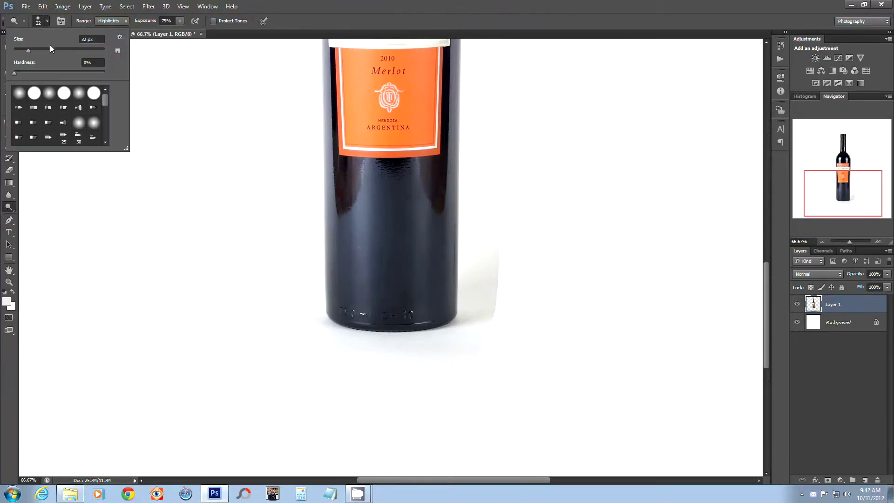
{"action": "left_click_drag", "start_coordinate": [29, 51], "coordinate": [68, 52]}
{"action": "left_click", "coordinate": [275, 3]}
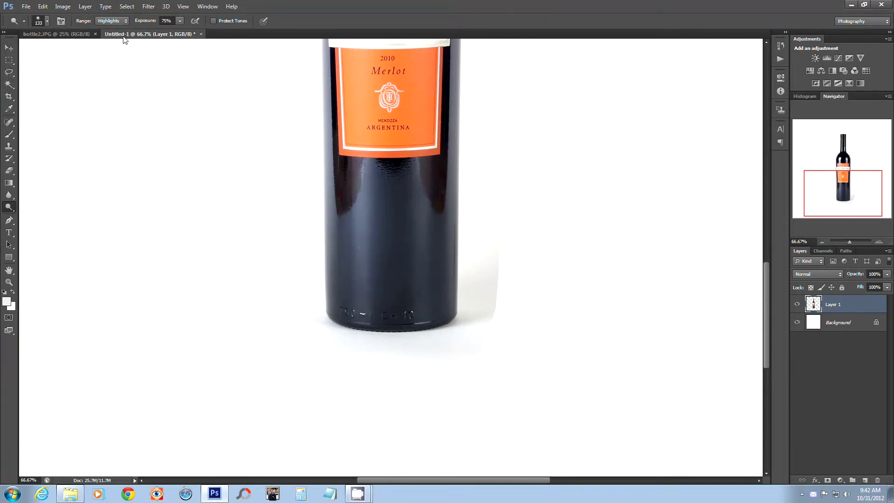
{"action": "left_click", "coordinate": [122, 21]}
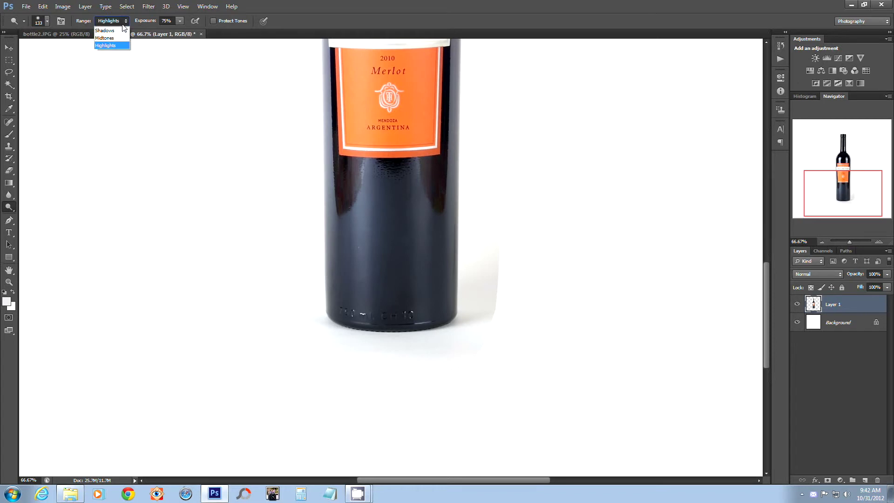
{"action": "left_click", "coordinate": [110, 45]}
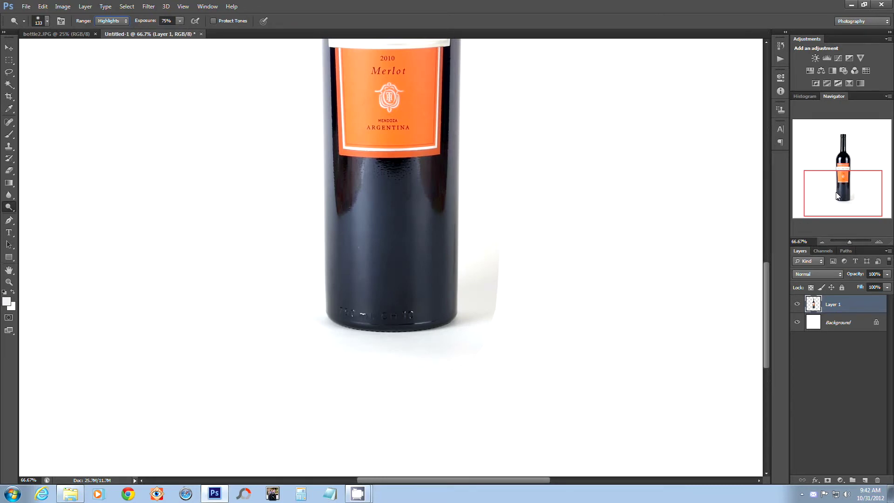
Step: At 100%, dodge away the gray shadow beside the base and haze on the left edge
{"action": "left_click", "coordinate": [878, 242]}
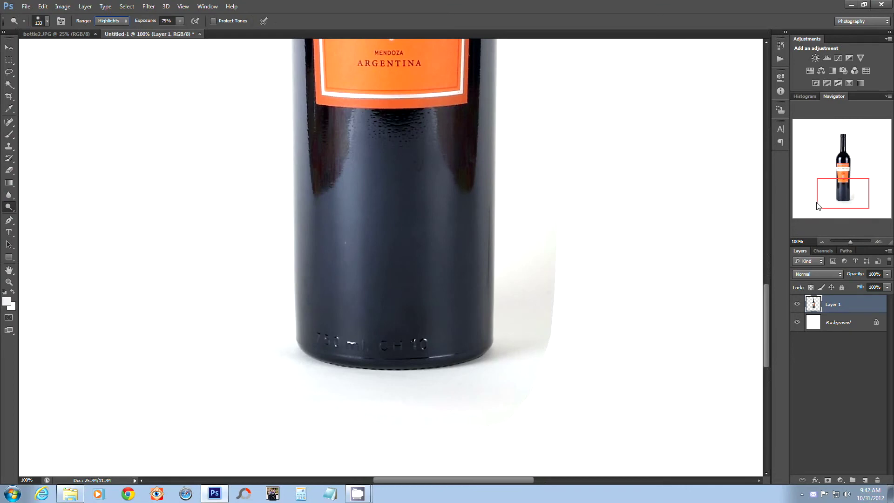
{"action": "left_click_drag", "start_coordinate": [818, 206], "coordinate": [821, 205]}
{"action": "mouse_move", "coordinate": [522, 261]}
{"action": "left_mouse_down"}
{"action": "mouse_move", "coordinate": [517, 325]}
{"action": "mouse_move", "coordinate": [500, 358]}
{"action": "left_mouse_up"}
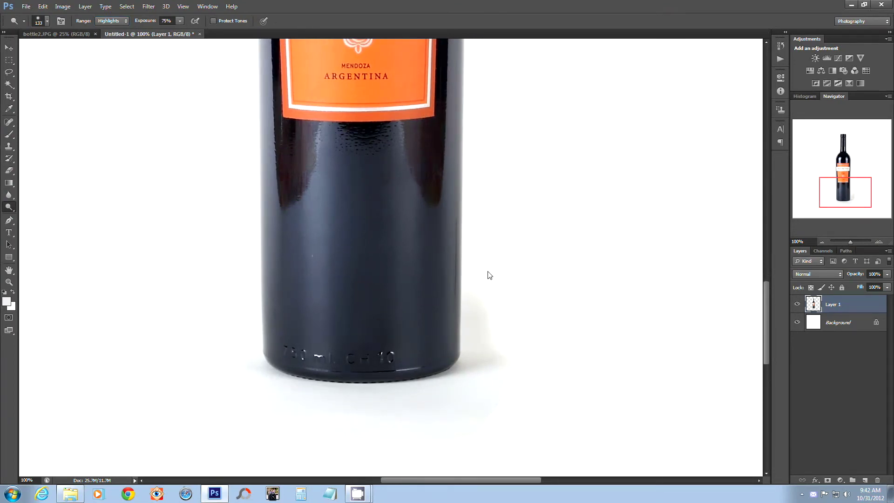
{"action": "mouse_move", "coordinate": [487, 296]}
{"action": "left_mouse_down"}
{"action": "mouse_move", "coordinate": [482, 389]}
{"action": "mouse_move", "coordinate": [414, 423]}
{"action": "mouse_move", "coordinate": [299, 416]}
{"action": "mouse_move", "coordinate": [207, 390]}
{"action": "mouse_move", "coordinate": [336, 412]}
{"action": "mouse_move", "coordinate": [413, 413]}
{"action": "mouse_move", "coordinate": [479, 397]}
{"action": "mouse_move", "coordinate": [352, 420]}
{"action": "left_mouse_up"}
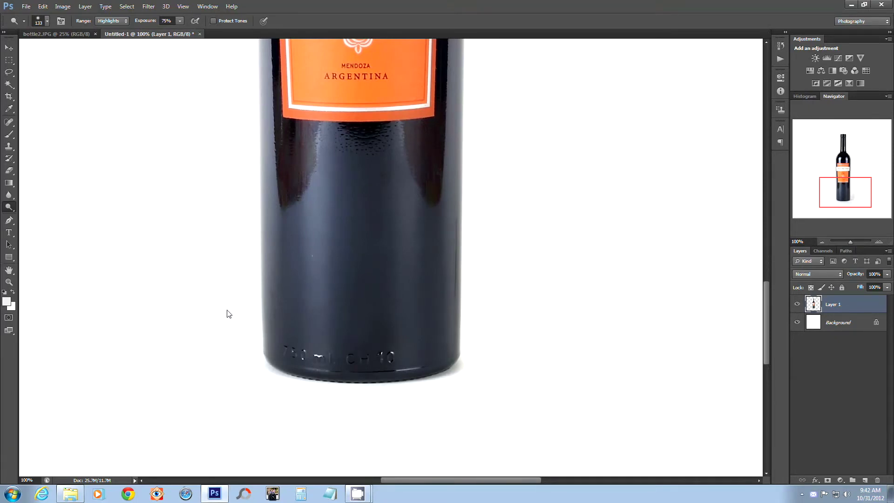
{"action": "left_click_drag", "start_coordinate": [237, 234], "coordinate": [238, 124]}
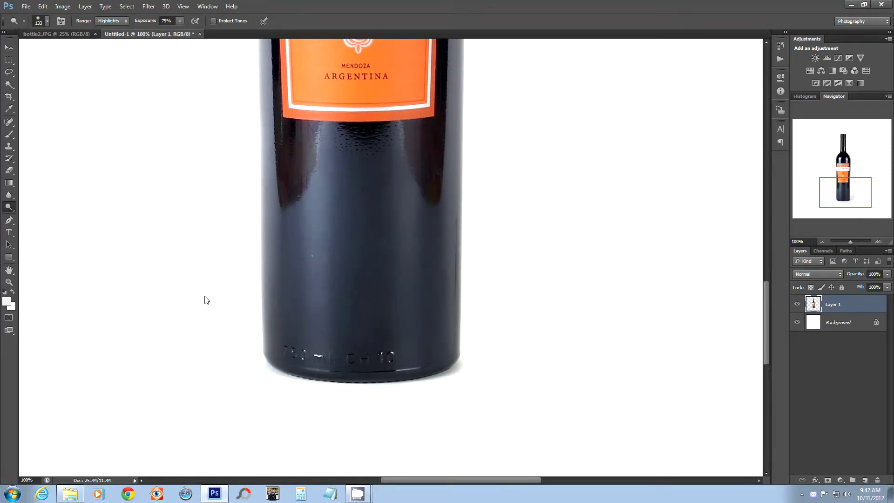
{"action": "left_click_drag", "start_coordinate": [447, 394], "coordinate": [494, 370]}
Step: Dodge the haze along the bottle's right edge, then check the label and base and zoom out
{"action": "left_click_drag", "start_coordinate": [873, 206], "coordinate": [870, 193]}
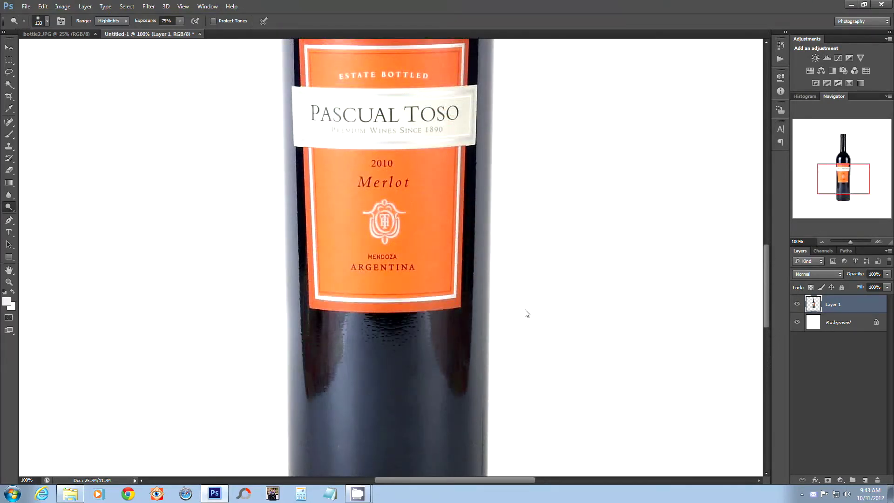
{"action": "left_click_drag", "start_coordinate": [521, 300], "coordinate": [517, 144]}
{"action": "scroll", "coordinate": [490, 156], "scroll_direction": "up", "scroll_amount": 10}
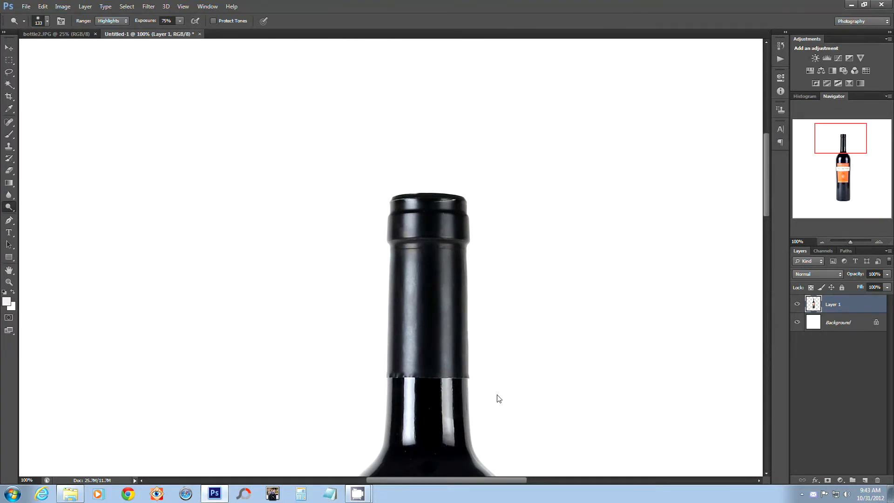
{"action": "left_click_drag", "start_coordinate": [822, 150], "coordinate": [826, 161]}
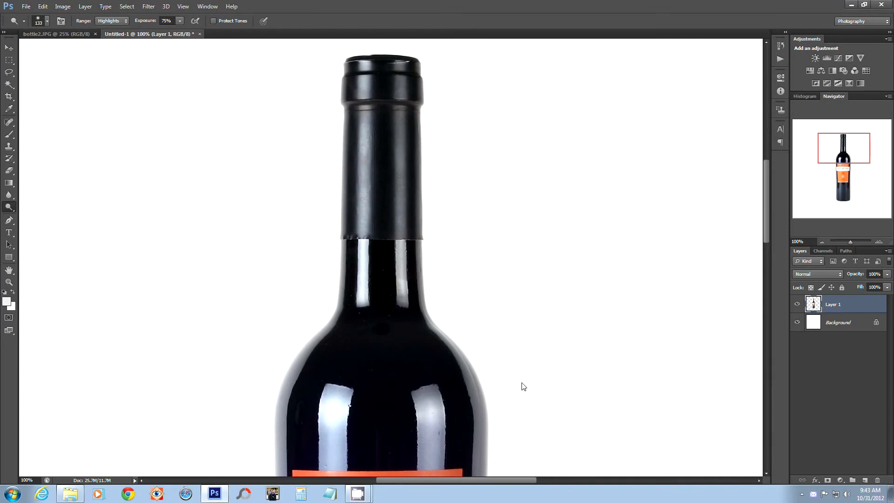
{"action": "left_click_drag", "start_coordinate": [848, 155], "coordinate": [848, 169]}
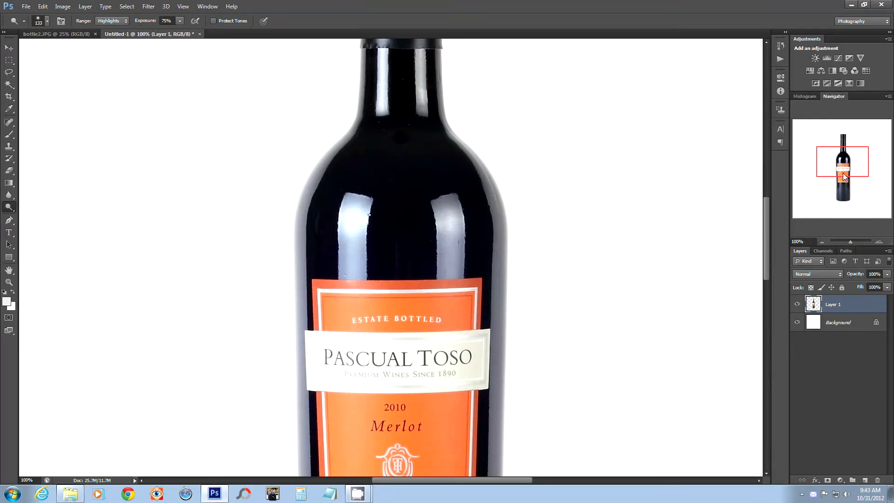
{"action": "left_click_drag", "start_coordinate": [844, 174], "coordinate": [842, 210]}
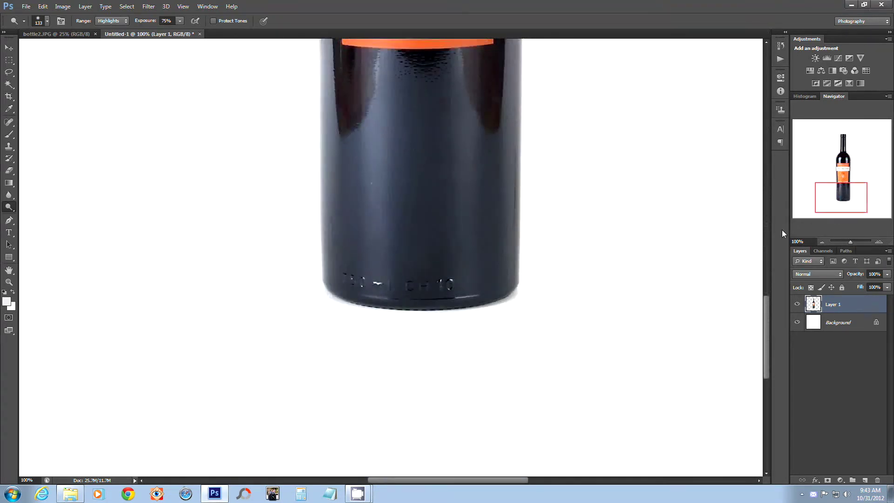
{"action": "left_click", "coordinate": [822, 241]}
{"action": "left_click", "coordinate": [823, 241]}
{"action": "left_click", "coordinate": [823, 241]}
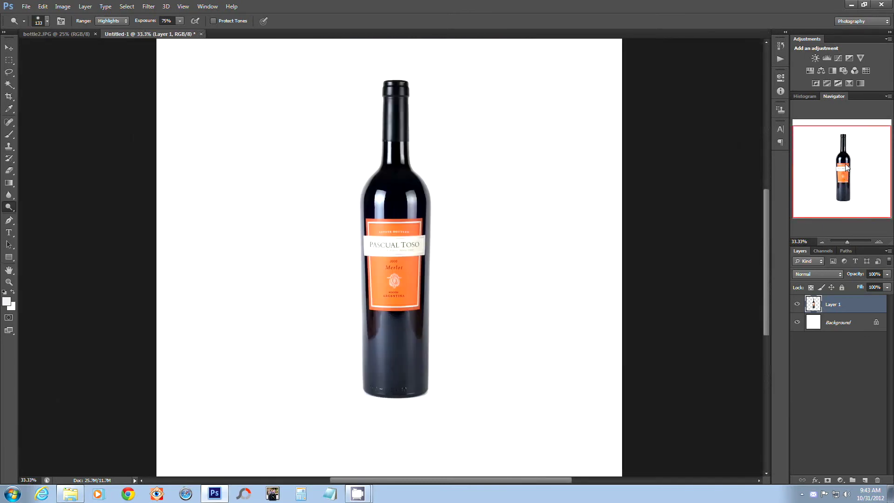
Step: Zoom to 300% on the bottle's base and set the Dodge brush size to 25 px
{"action": "left_click", "coordinate": [880, 241]}
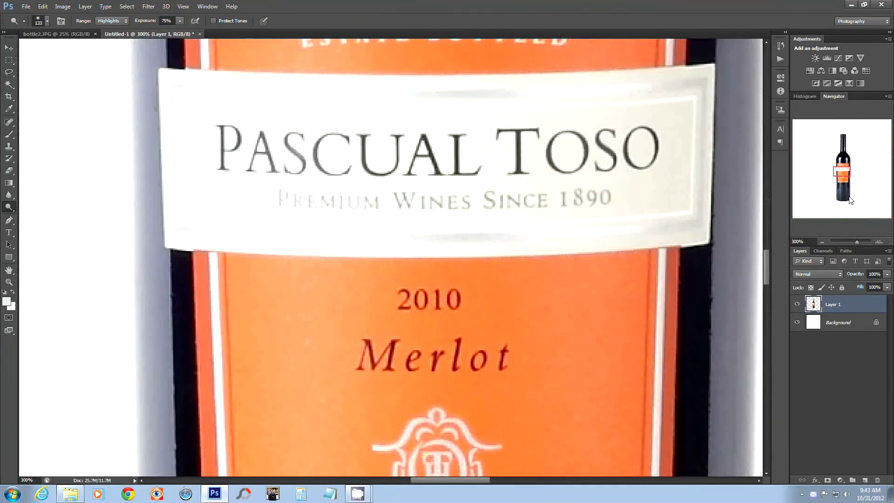
{"action": "left_click_drag", "start_coordinate": [844, 174], "coordinate": [847, 205]}
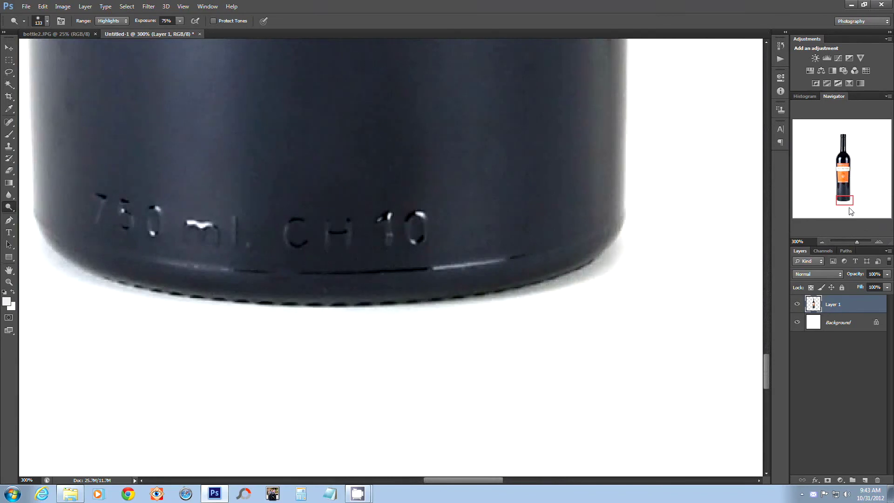
{"action": "left_click_drag", "start_coordinate": [847, 201], "coordinate": [846, 202]}
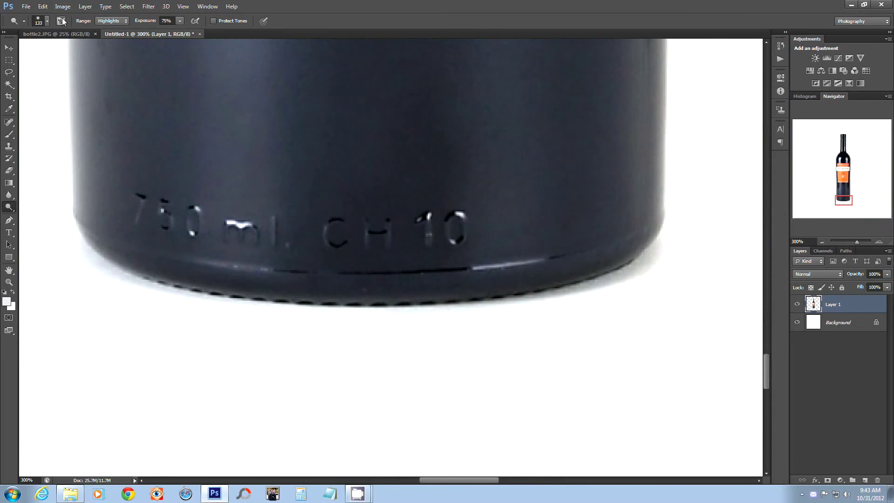
{"action": "left_click", "coordinate": [47, 22]}
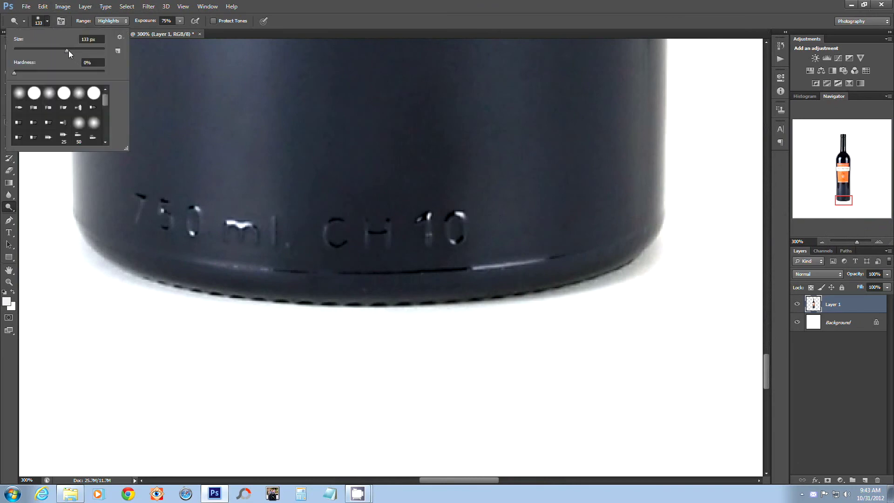
{"action": "left_click_drag", "start_coordinate": [68, 50], "coordinate": [24, 54]}
{"action": "key", "text": "Return"}
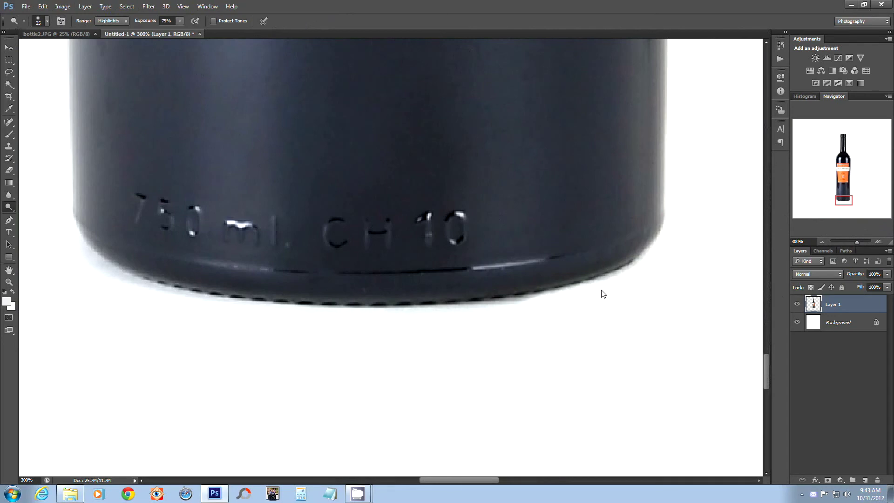
Step: Dodge along the bottle's rounded bottom edge to whiten the last gray fringe
{"action": "mouse_move", "coordinate": [591, 291]}
{"action": "left_mouse_down"}
{"action": "mouse_move", "coordinate": [475, 313]}
{"action": "mouse_move", "coordinate": [592, 299]}
{"action": "mouse_move", "coordinate": [495, 316]}
{"action": "mouse_move", "coordinate": [280, 316]}
{"action": "mouse_move", "coordinate": [145, 295]}
{"action": "mouse_move", "coordinate": [84, 256]}
{"action": "mouse_move", "coordinate": [64, 229]}
{"action": "left_mouse_up"}
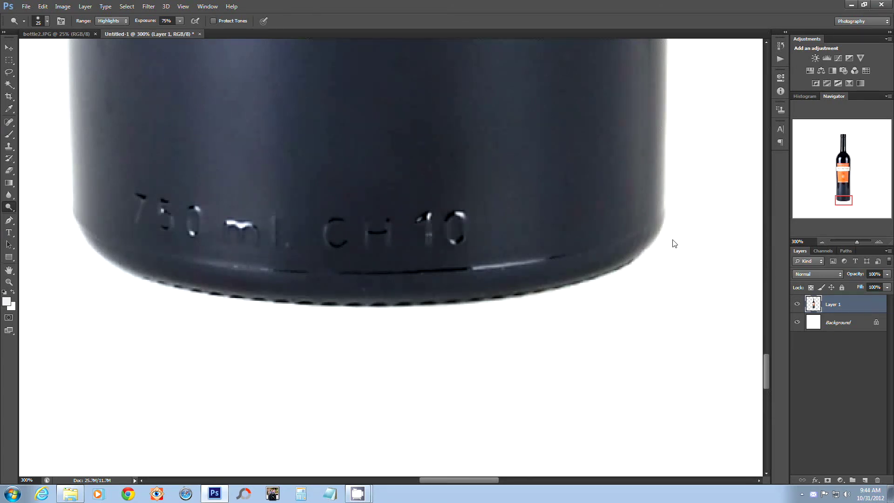
{"action": "left_click", "coordinate": [823, 242]}
{"action": "left_click", "coordinate": [822, 242]}
{"action": "left_click", "coordinate": [822, 242]}
{"action": "left_click", "coordinate": [823, 242]}
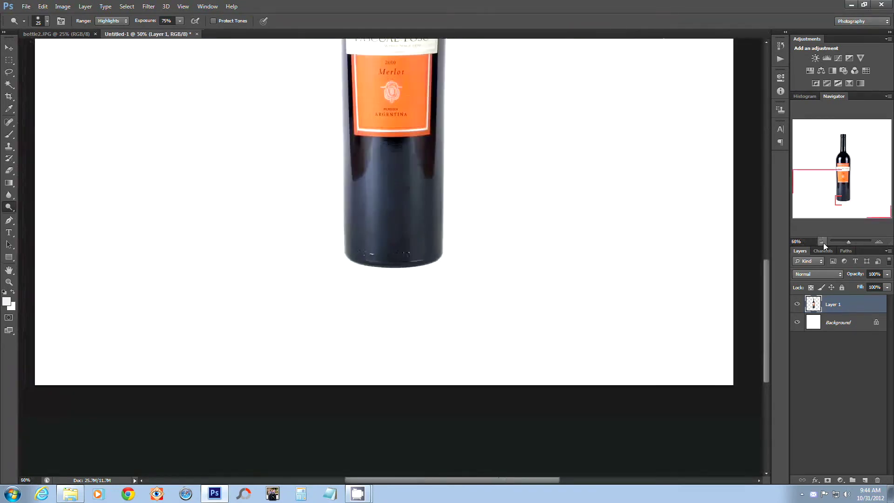
Step: At 33.33% view, move Layer 1's bottle to sit centered horizontally and higher on the canvas
{"action": "left_click_drag", "start_coordinate": [852, 191], "coordinate": [853, 171]}
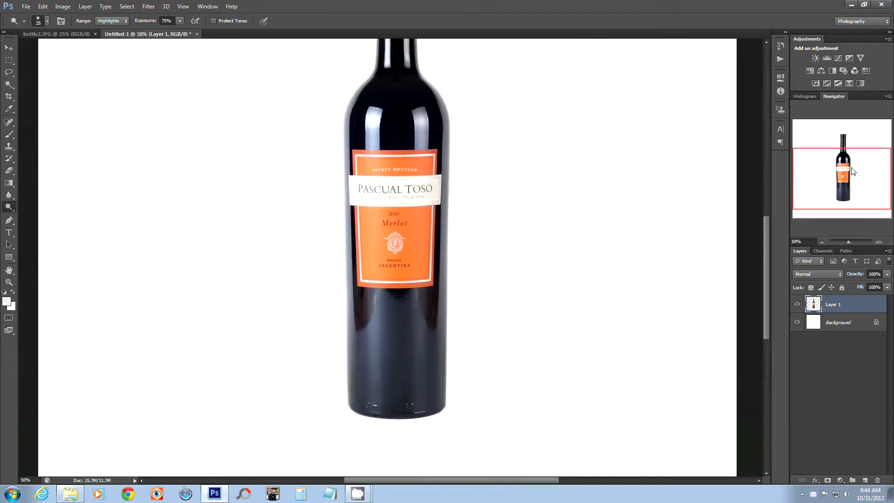
{"action": "left_click", "coordinate": [823, 242]}
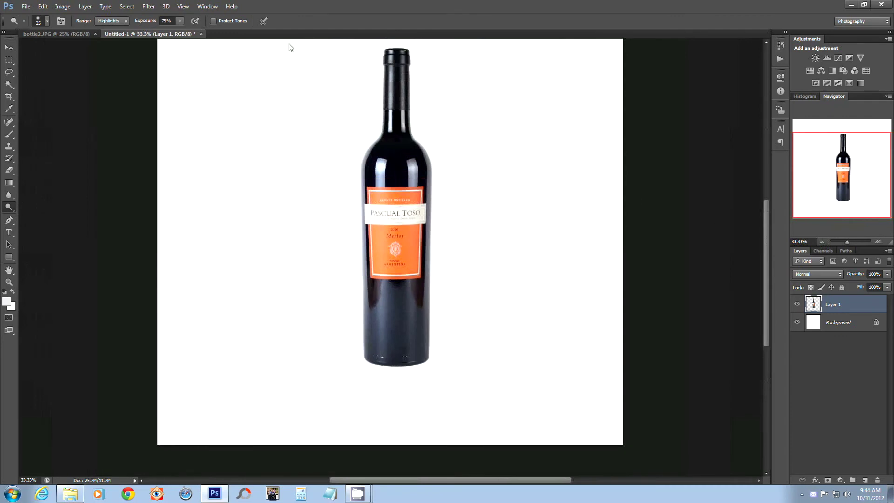
{"action": "left_click", "coordinate": [8, 48]}
{"action": "left_click_drag", "start_coordinate": [384, 252], "coordinate": [407, 272]}
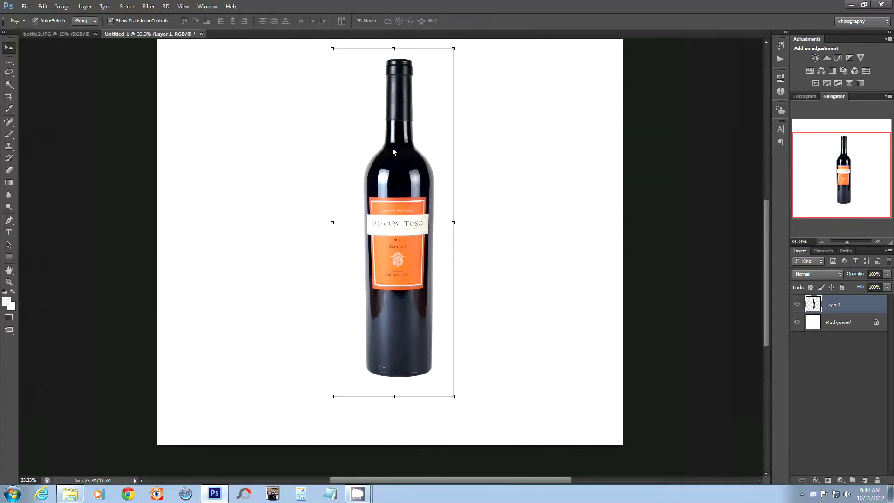
Step: Nudge Layer 1's bottle down and right so it sits centered on the 3000 × 3000 canvas
{"action": "mouse_move", "coordinate": [396, 177]}
{"action": "left_mouse_down"}
{"action": "mouse_move", "coordinate": [392, 198]}
{"action": "mouse_move", "coordinate": [383, 182]}
{"action": "mouse_move", "coordinate": [402, 183]}
{"action": "left_mouse_up"}
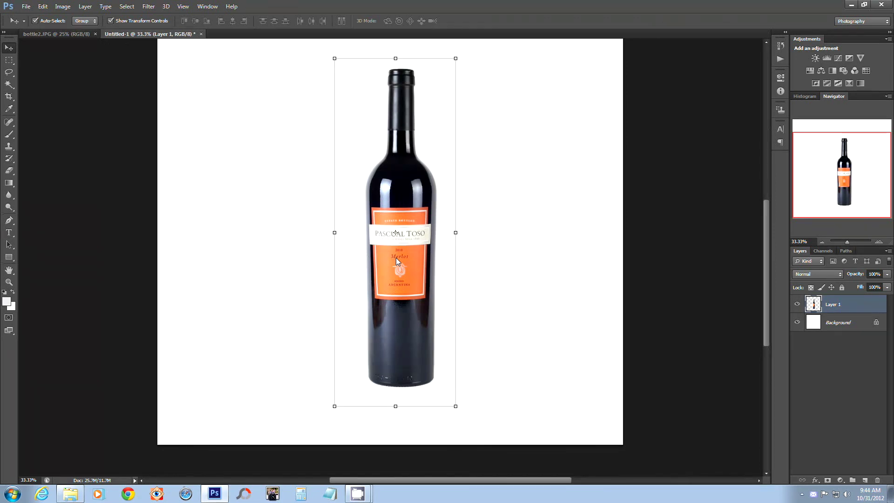
{"action": "mouse_move", "coordinate": [414, 245]}
{"action": "left_mouse_down"}
{"action": "mouse_move", "coordinate": [418, 253]}
{"action": "mouse_move", "coordinate": [415, 244]}
{"action": "mouse_move", "coordinate": [405, 253]}
{"action": "mouse_move", "coordinate": [413, 243]}
{"action": "left_mouse_up"}
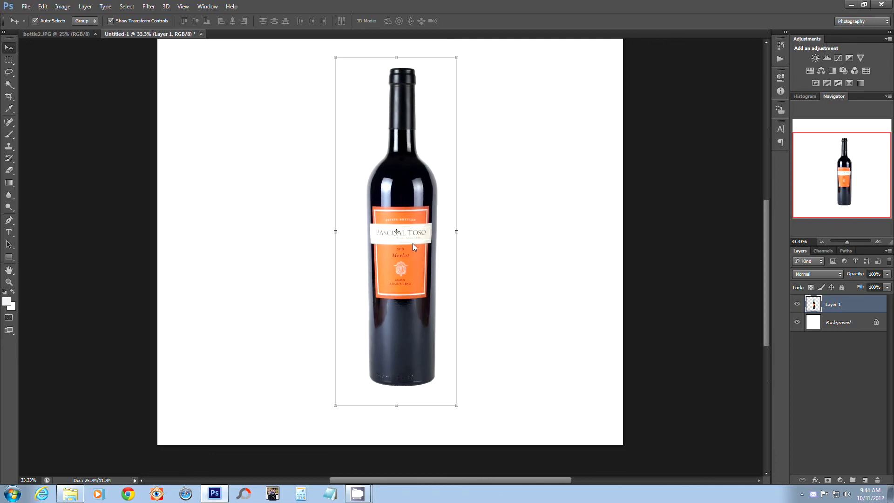